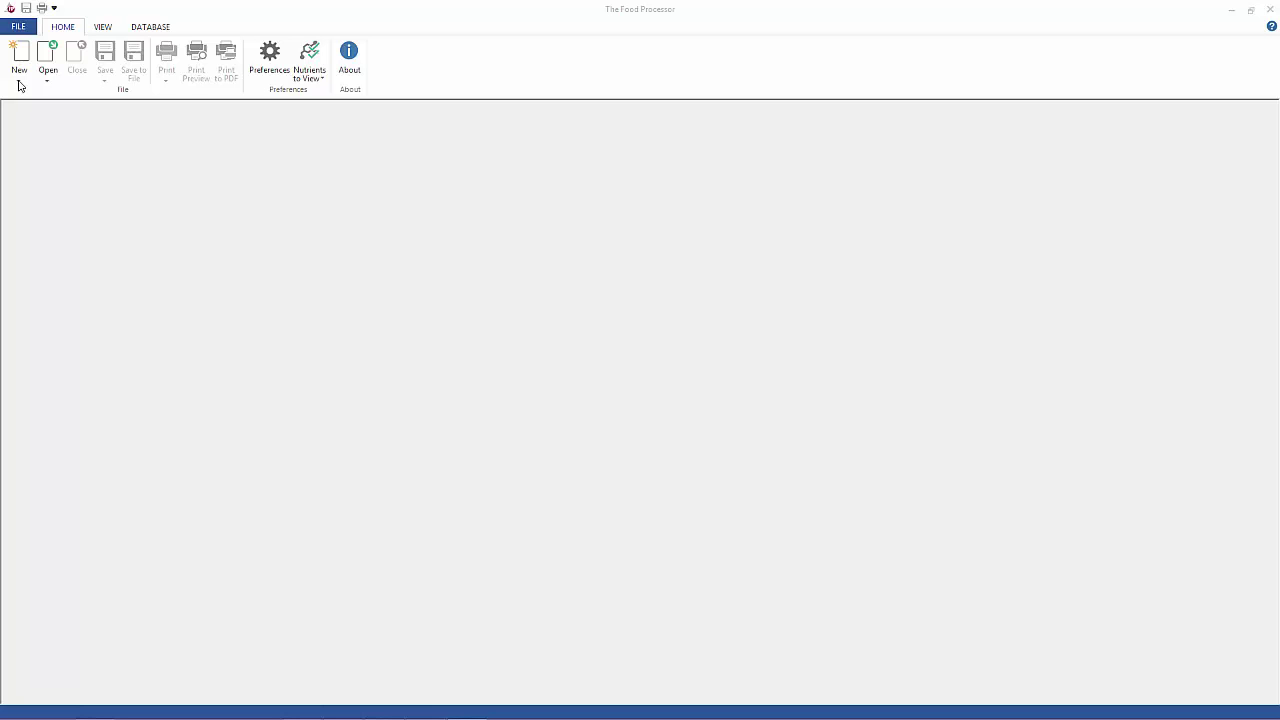
Create a new person profile with the client's first and last name and age 50.
click(18, 81)
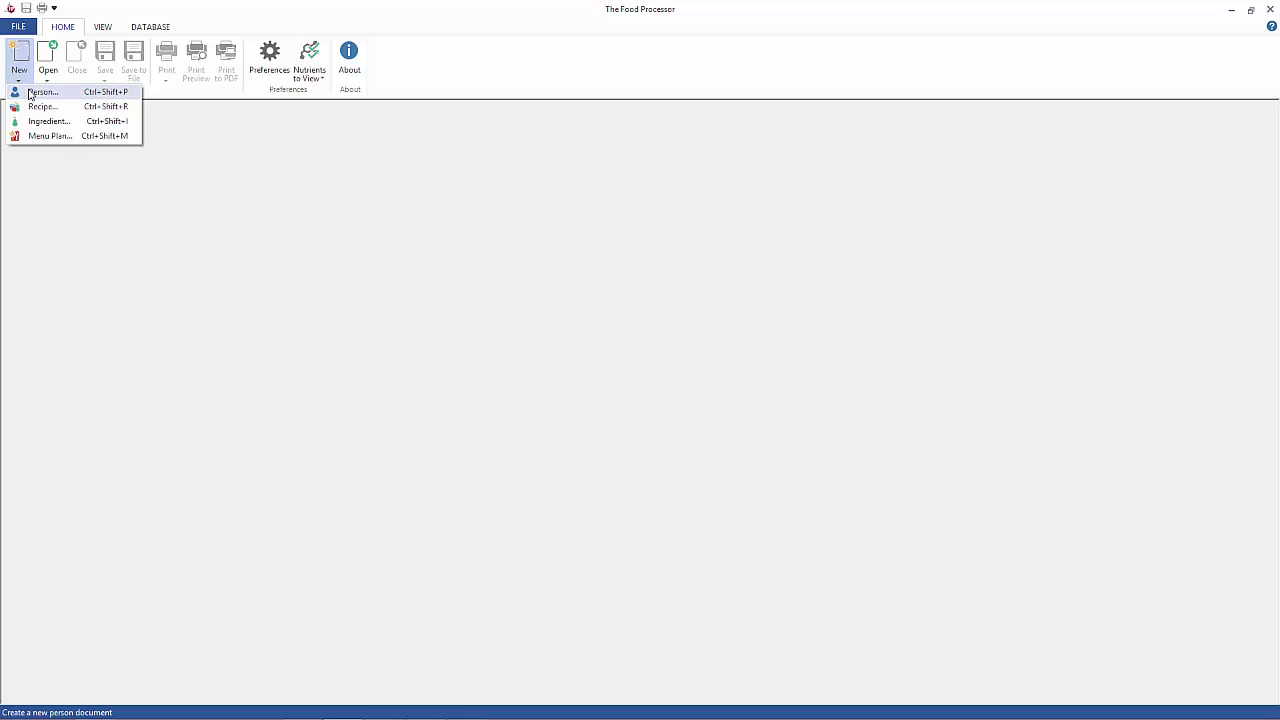
click(30, 92)
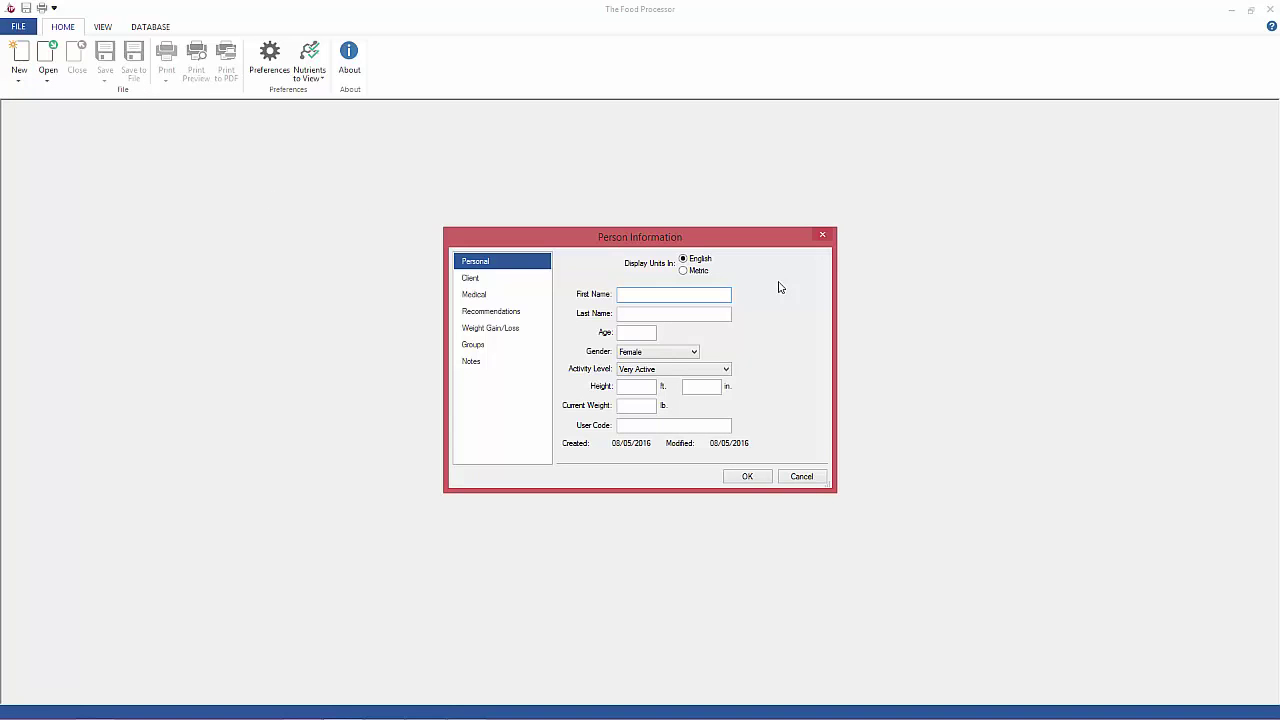
text(Jane)
key(Tab)
text(Doe)
key(Tab)
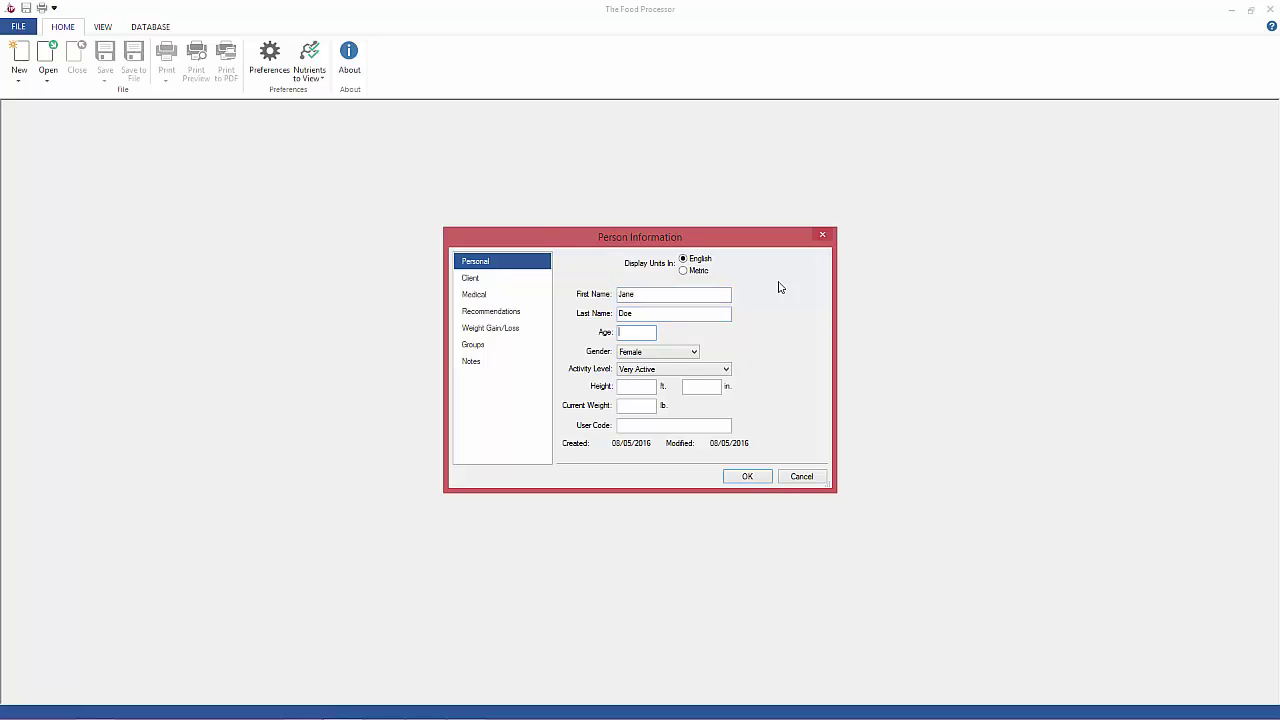
text(50)
Set activity level to Lightly Active, height 5 ft 5 in and weight 125 lb.
key(Tab)
key(Tab)
click(723, 370)
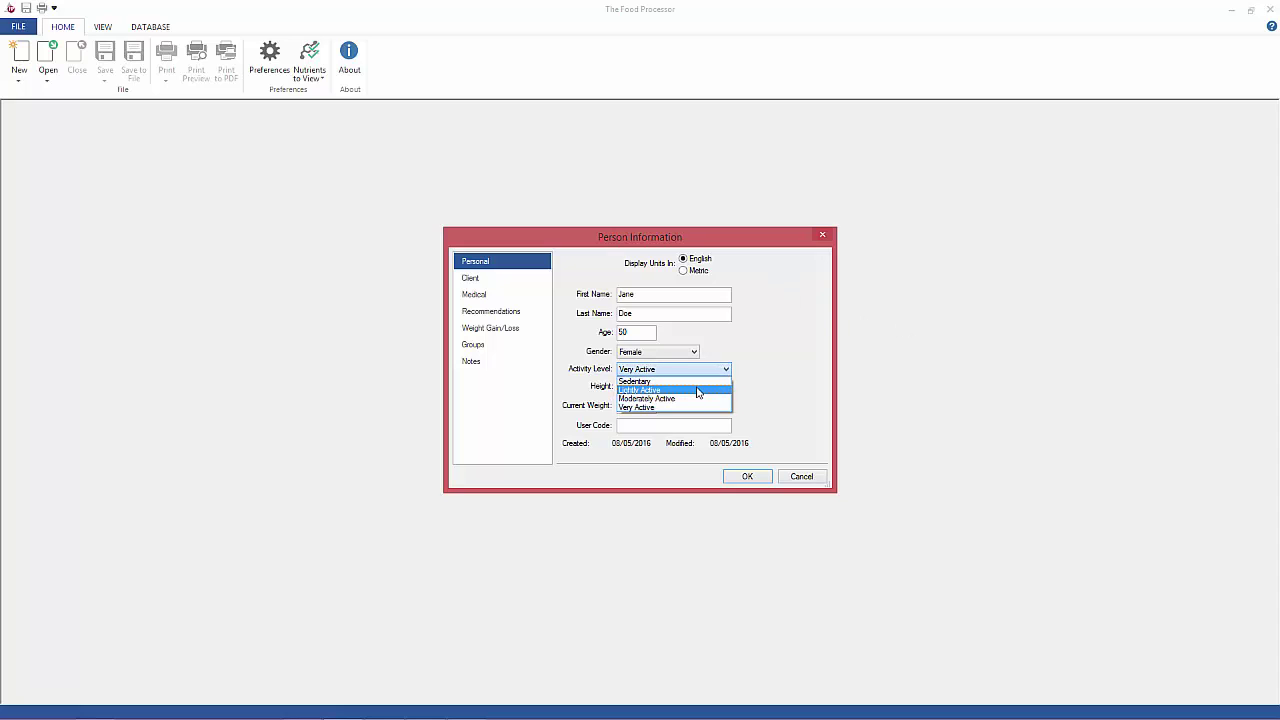
click(694, 390)
click(653, 385)
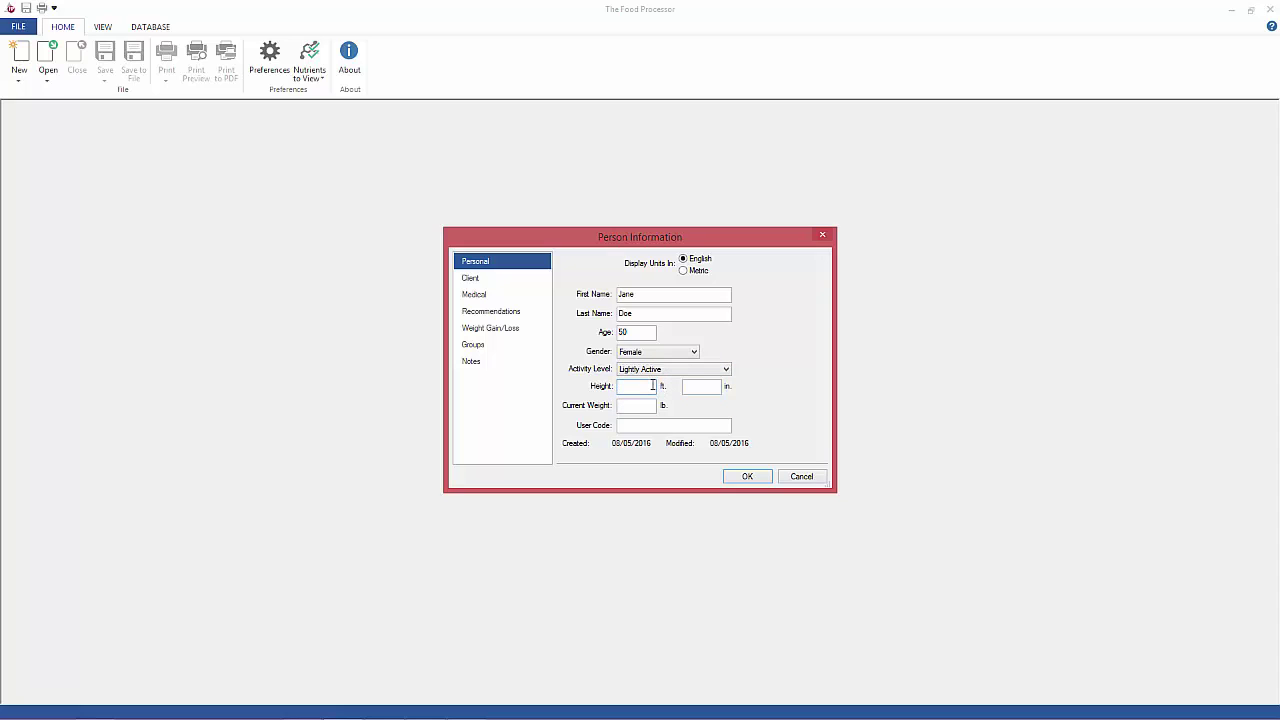
text(5)
key(Tab)
text(5)
key(Tab)
text(125)
Review the Client and Medical pages, then override the Carbohydrates recommendation to 250.
click(503, 287)
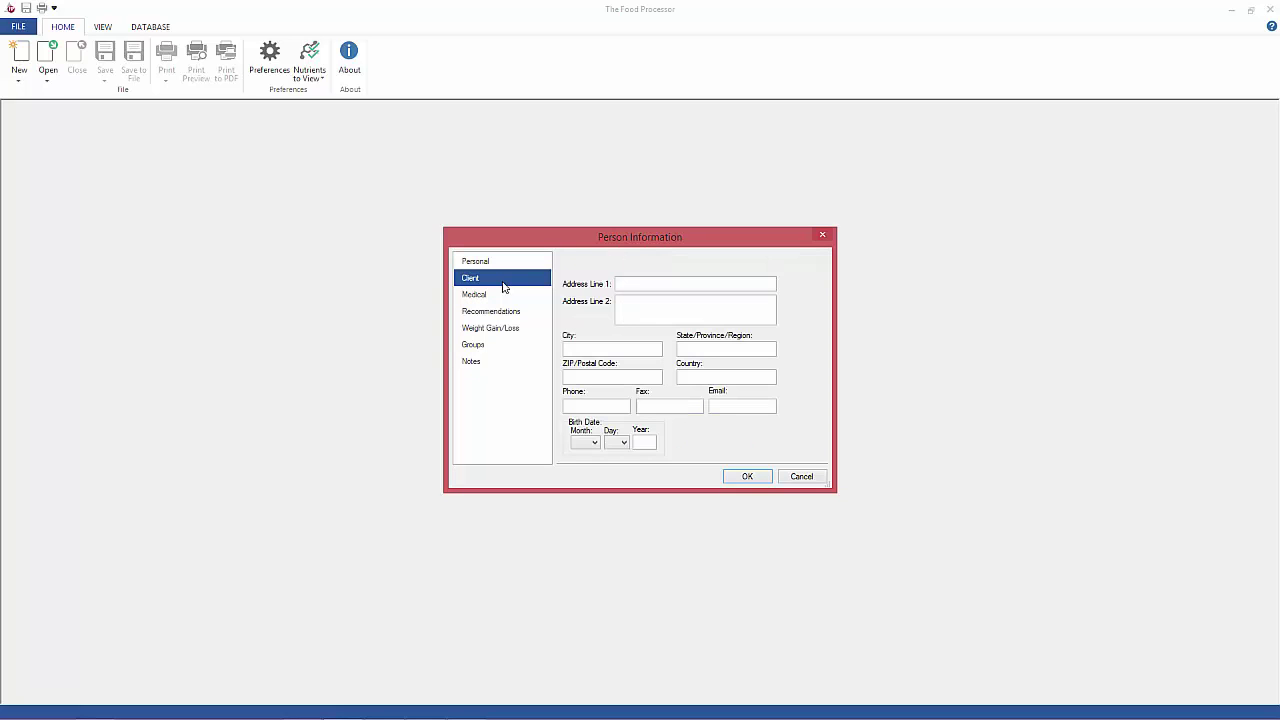
click(502, 296)
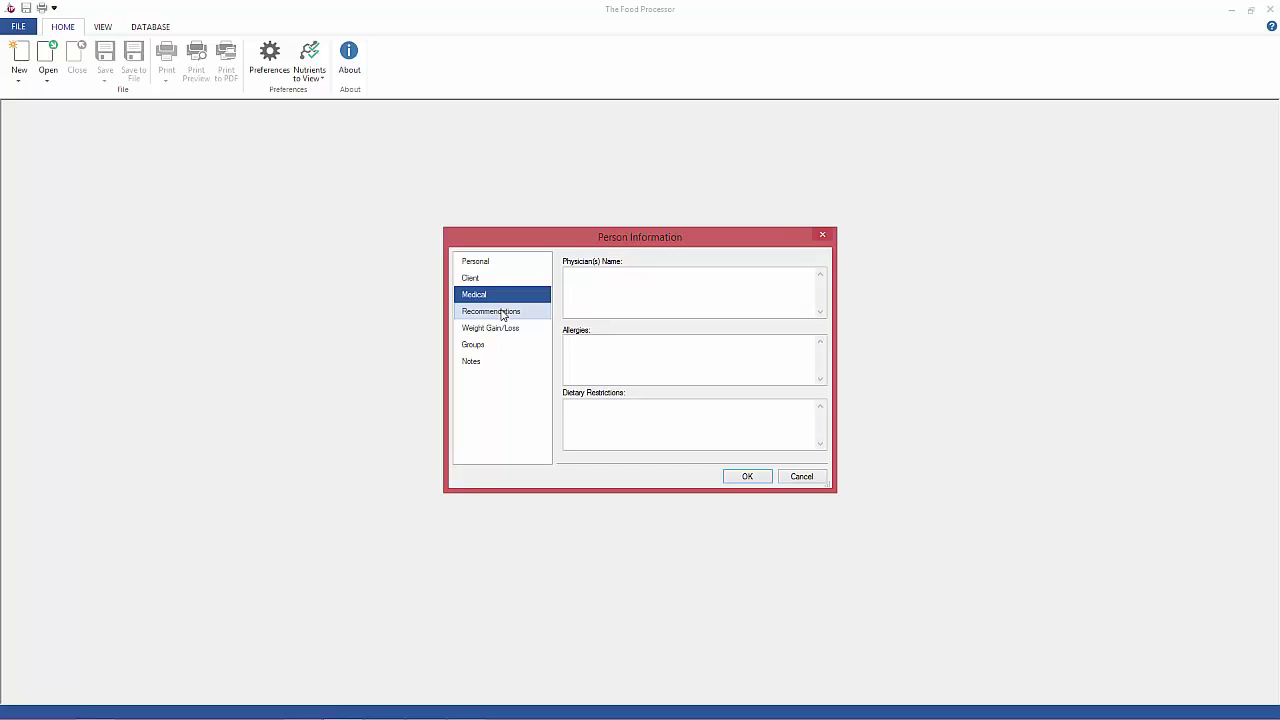
click(503, 313)
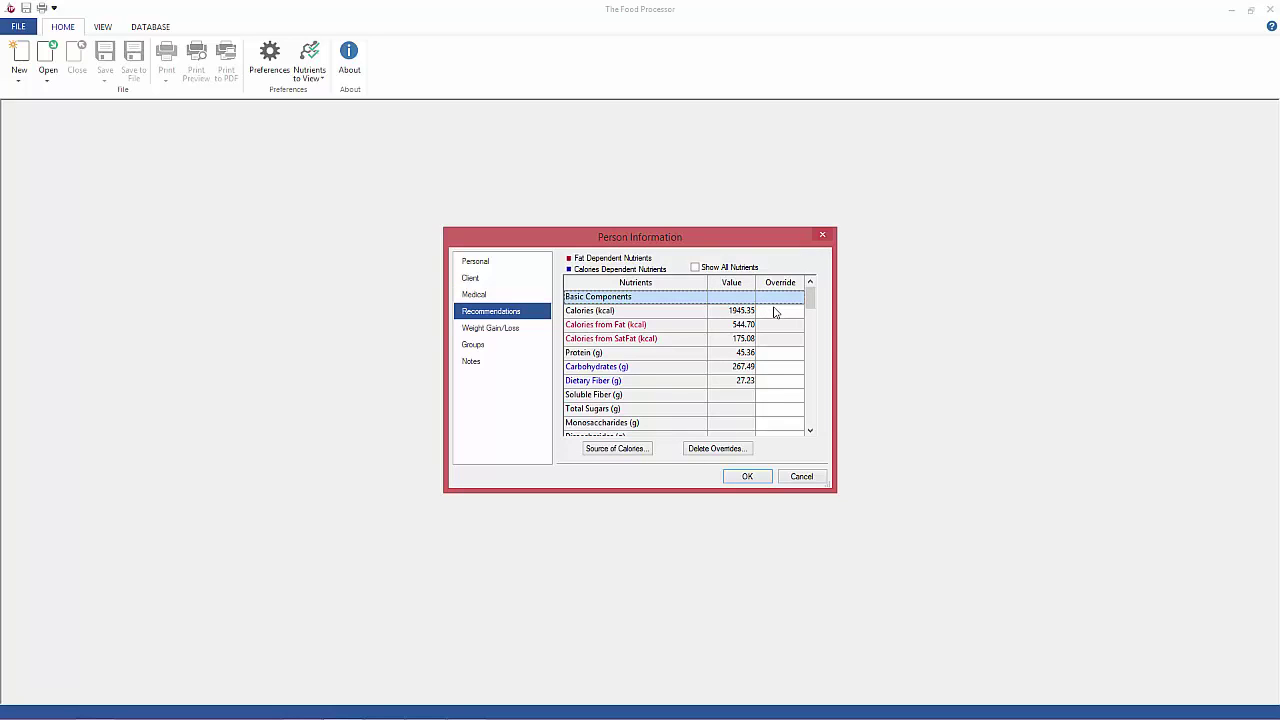
click(781, 372)
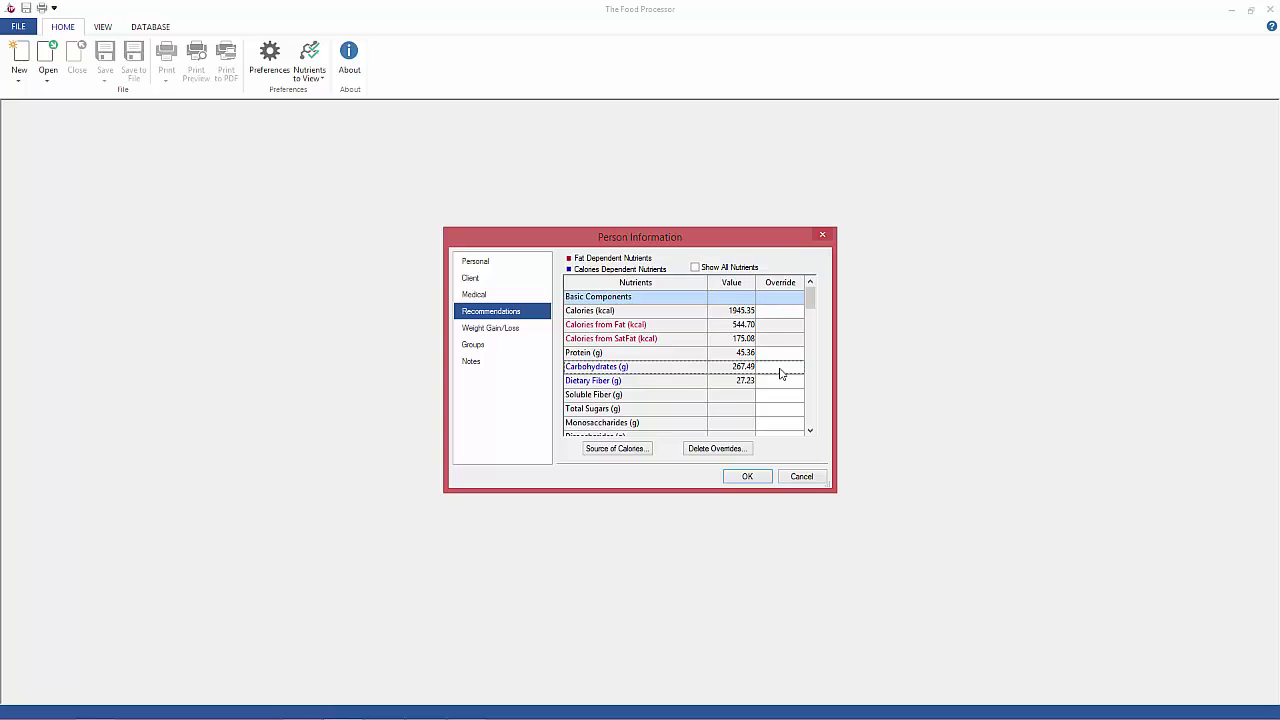
text(250)
Add the client to the My Persons group and save the new profile.
click(514, 333)
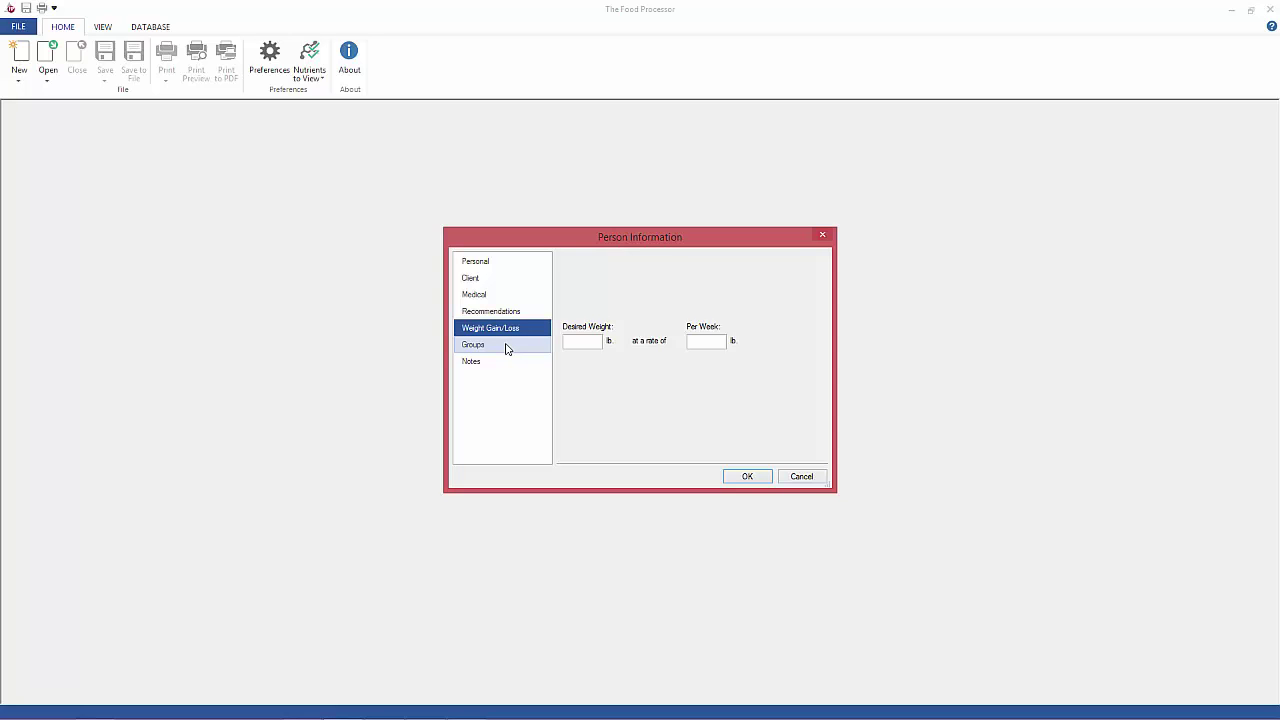
click(506, 348)
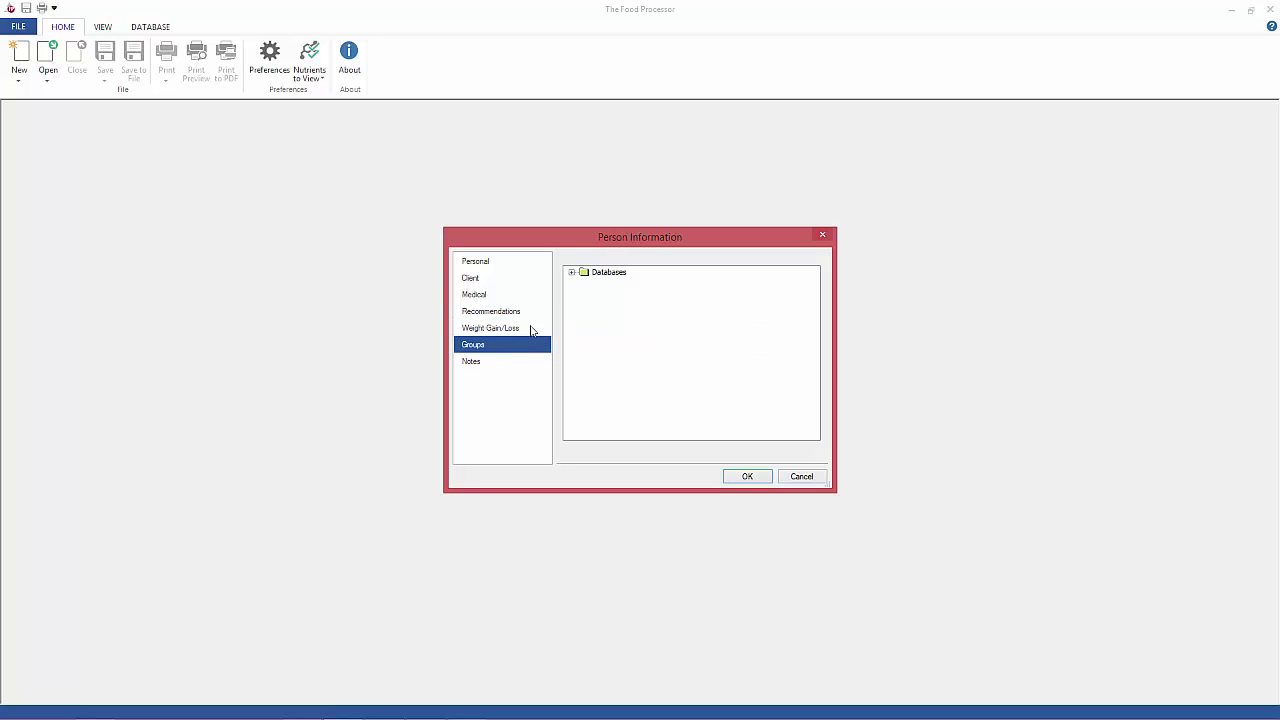
click(570, 273)
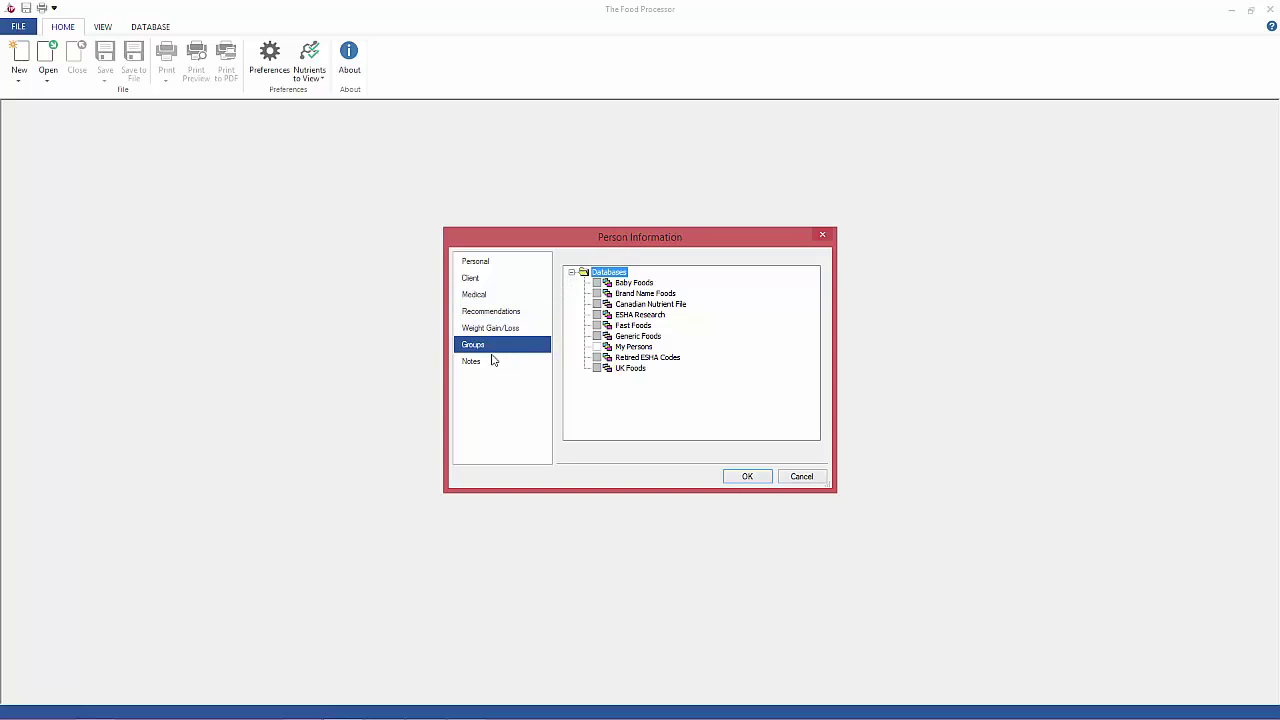
click(597, 347)
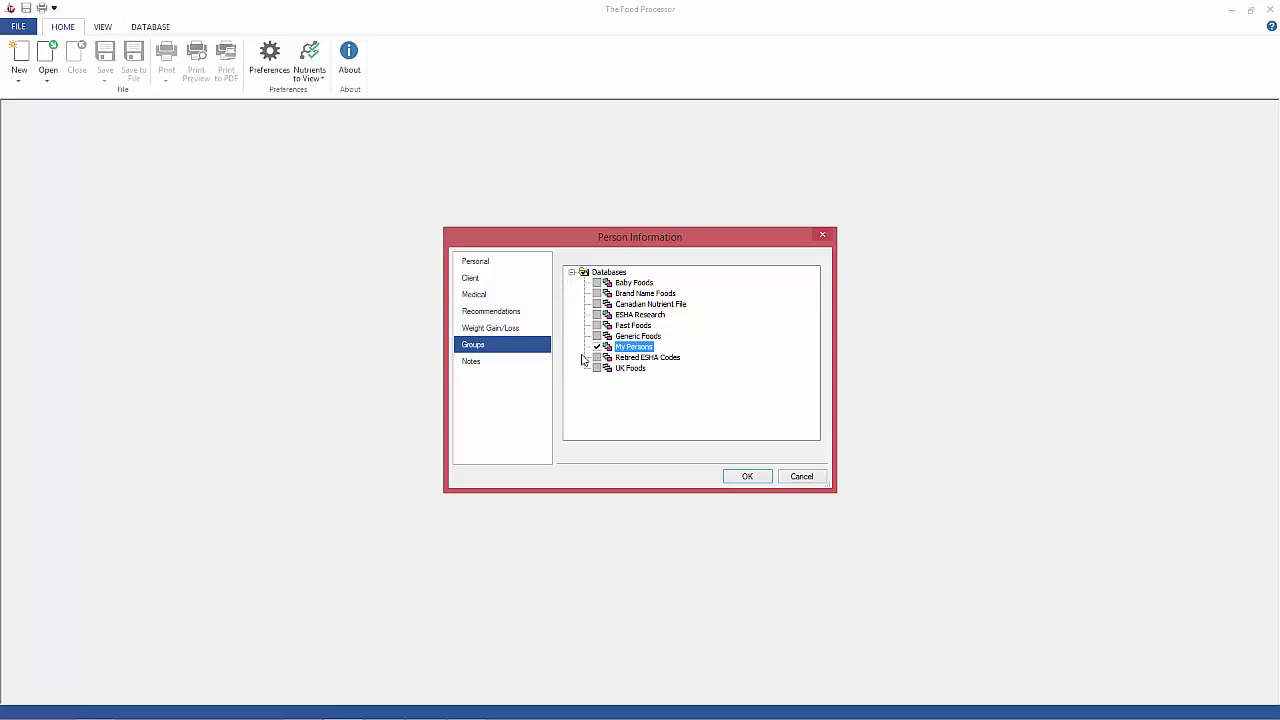
click(487, 365)
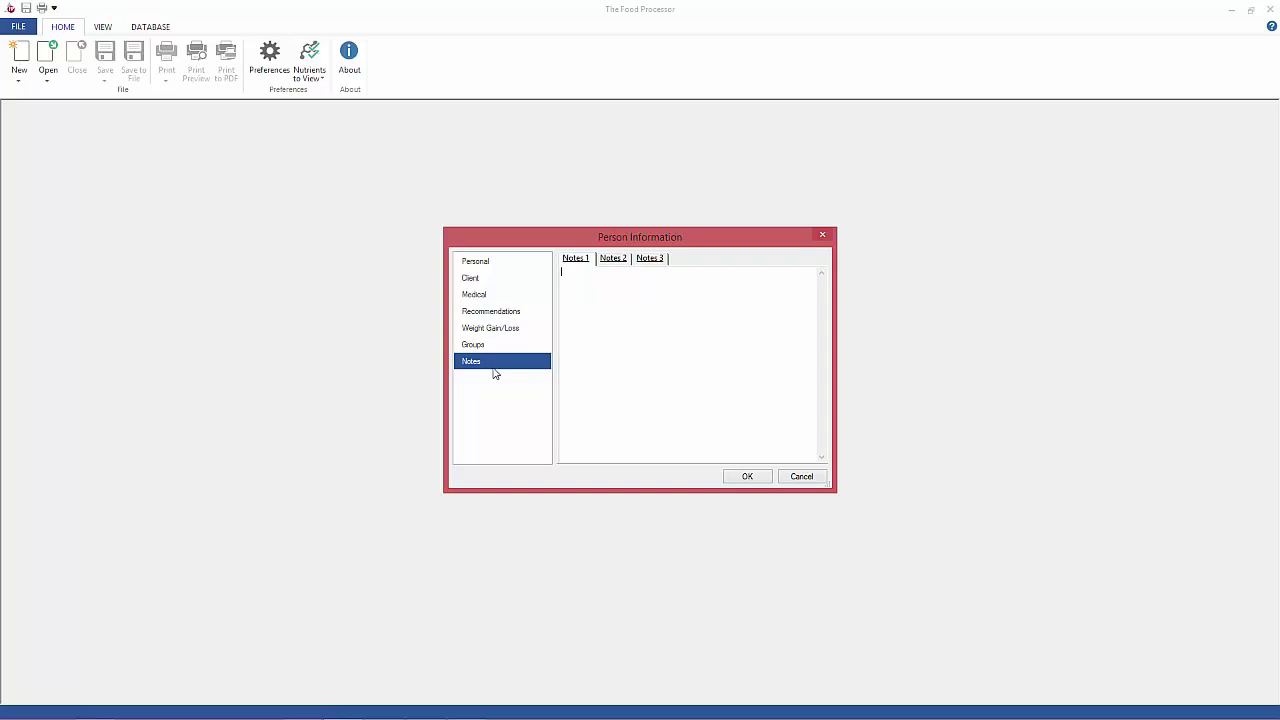
click(747, 477)
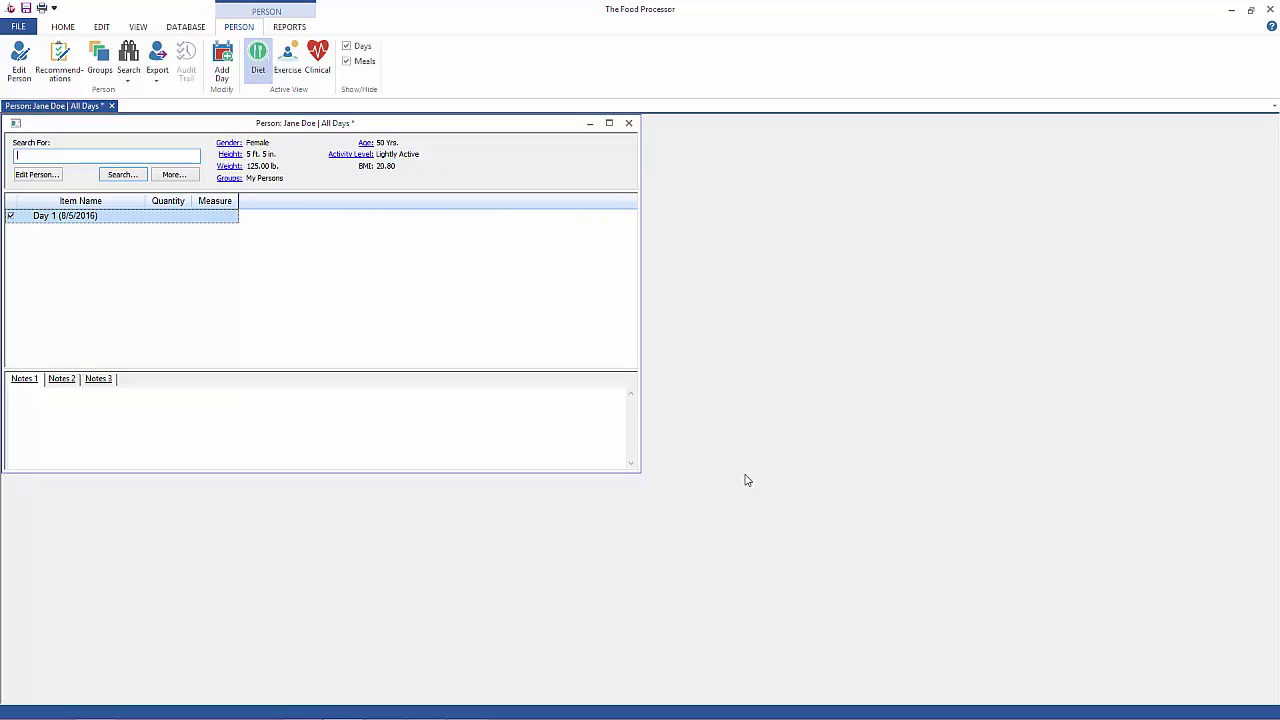
Search 'sample' and add 1 Serving of SAMPLE, Fruit Salad under Lunch.
text(sample)
key(Return)
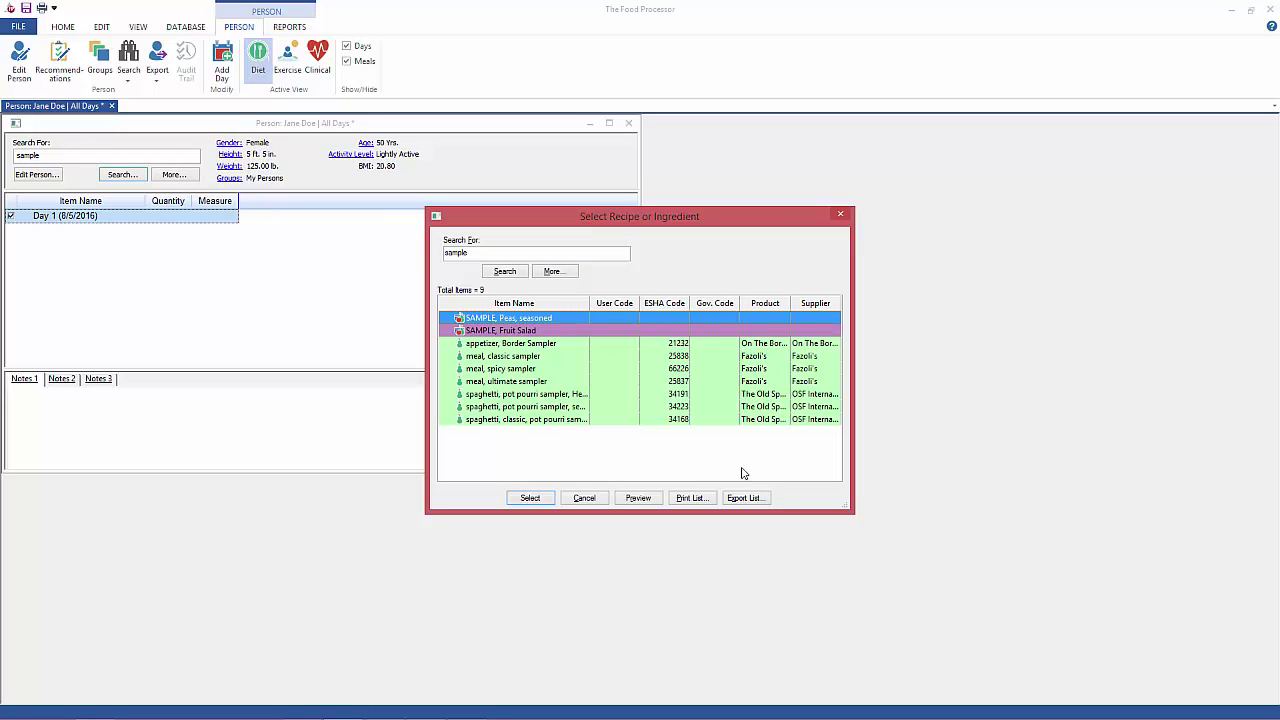
click(535, 331)
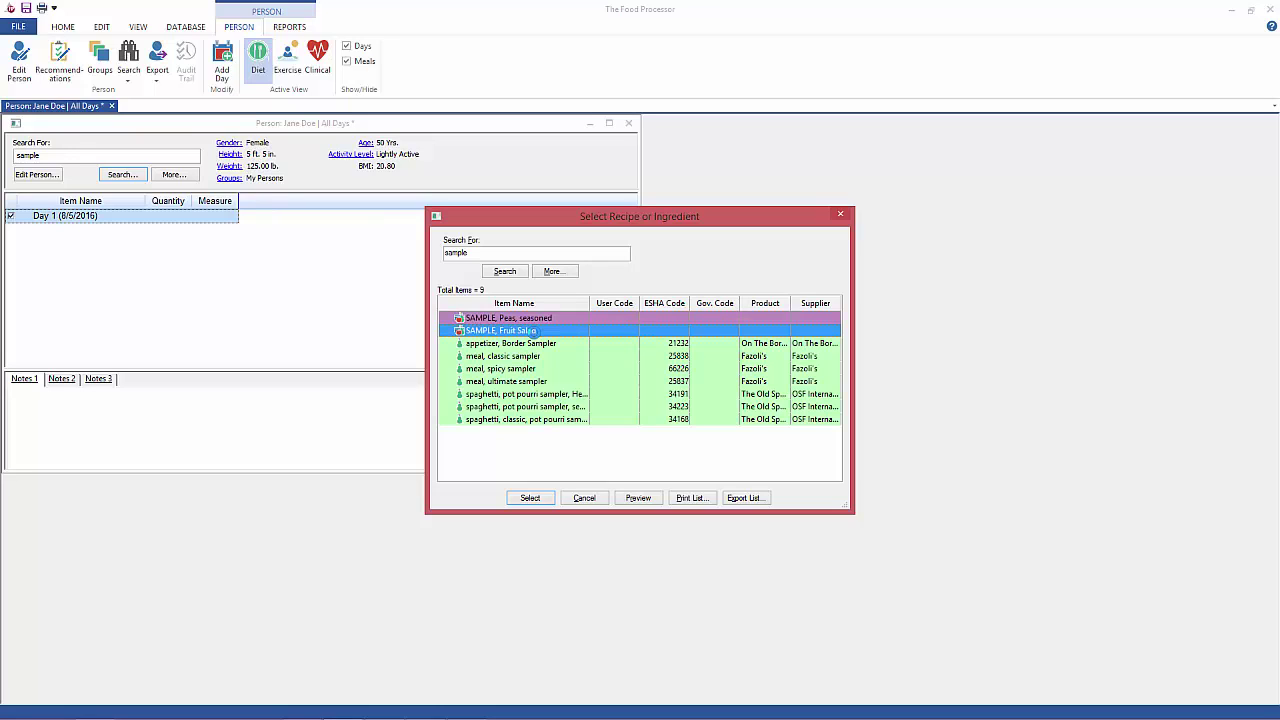
double_click(535, 331)
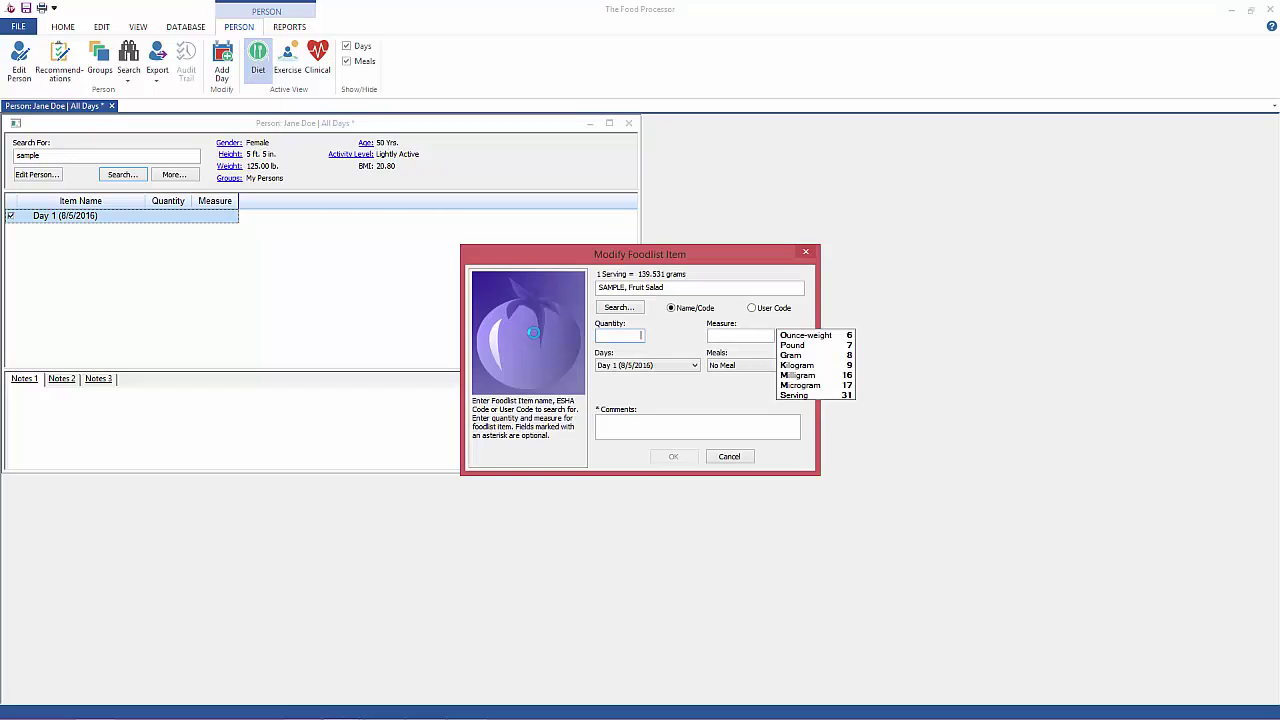
key(Tab)
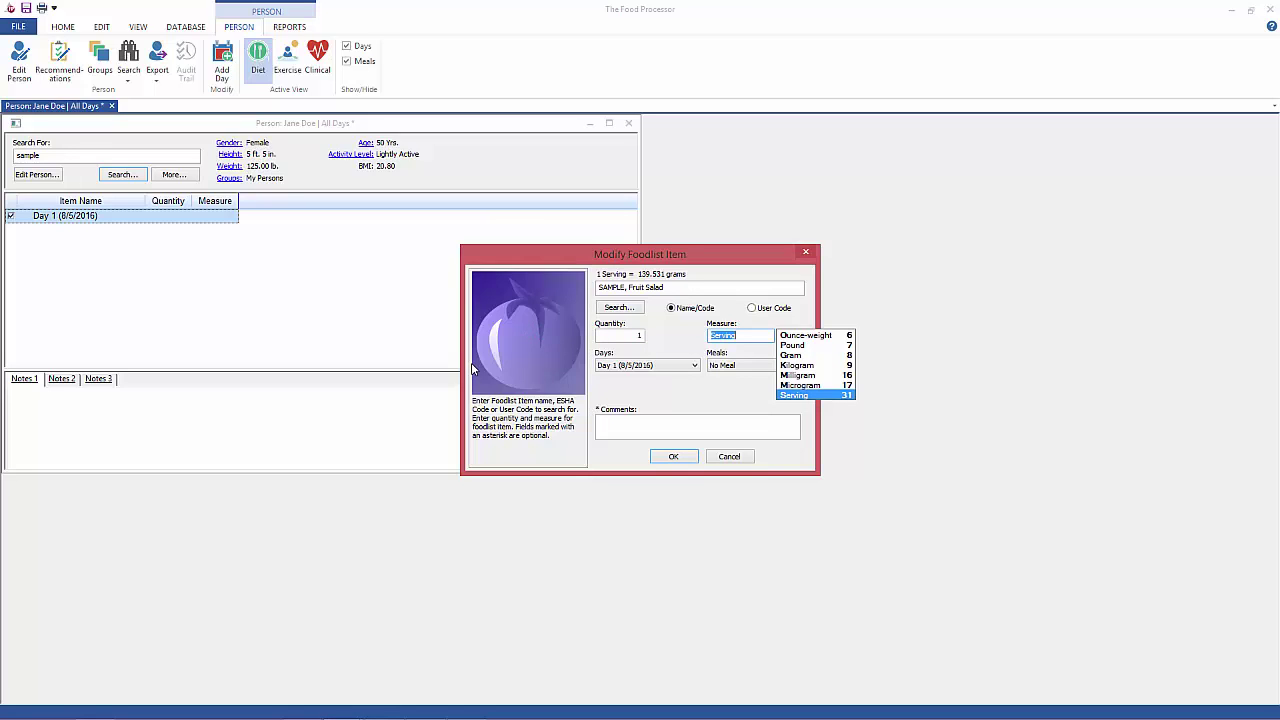
click(726, 366)
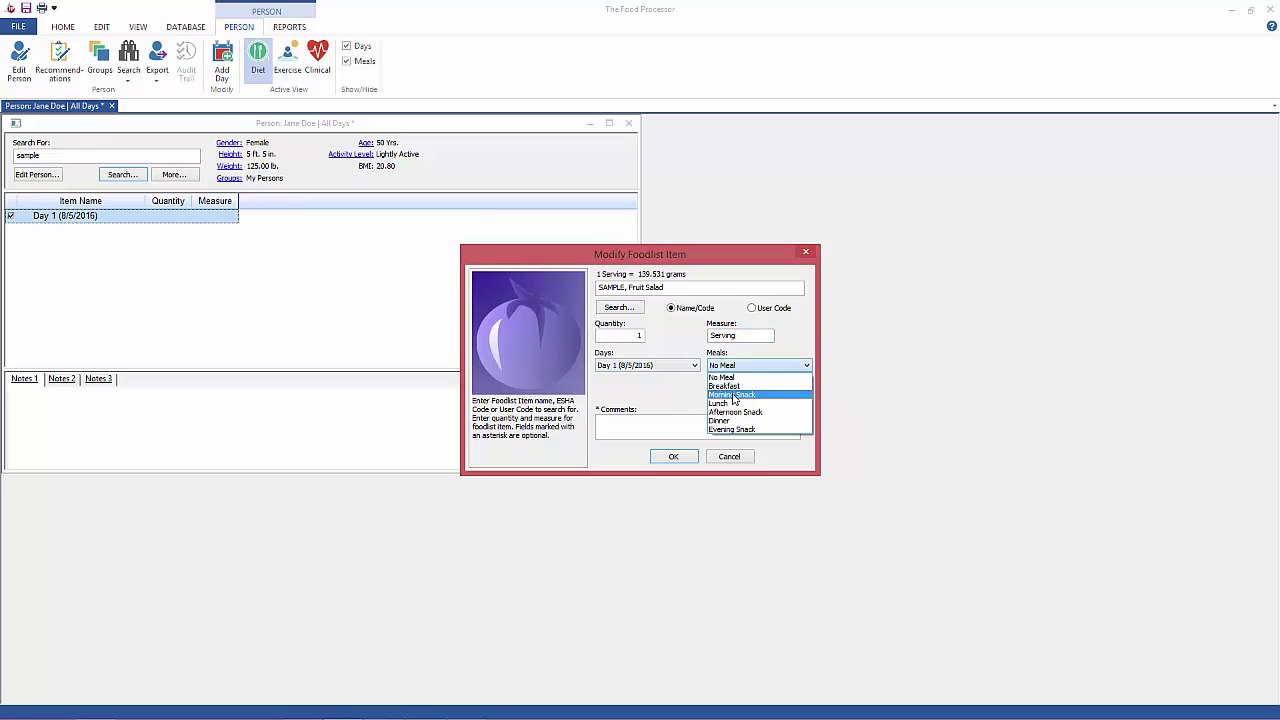
click(733, 403)
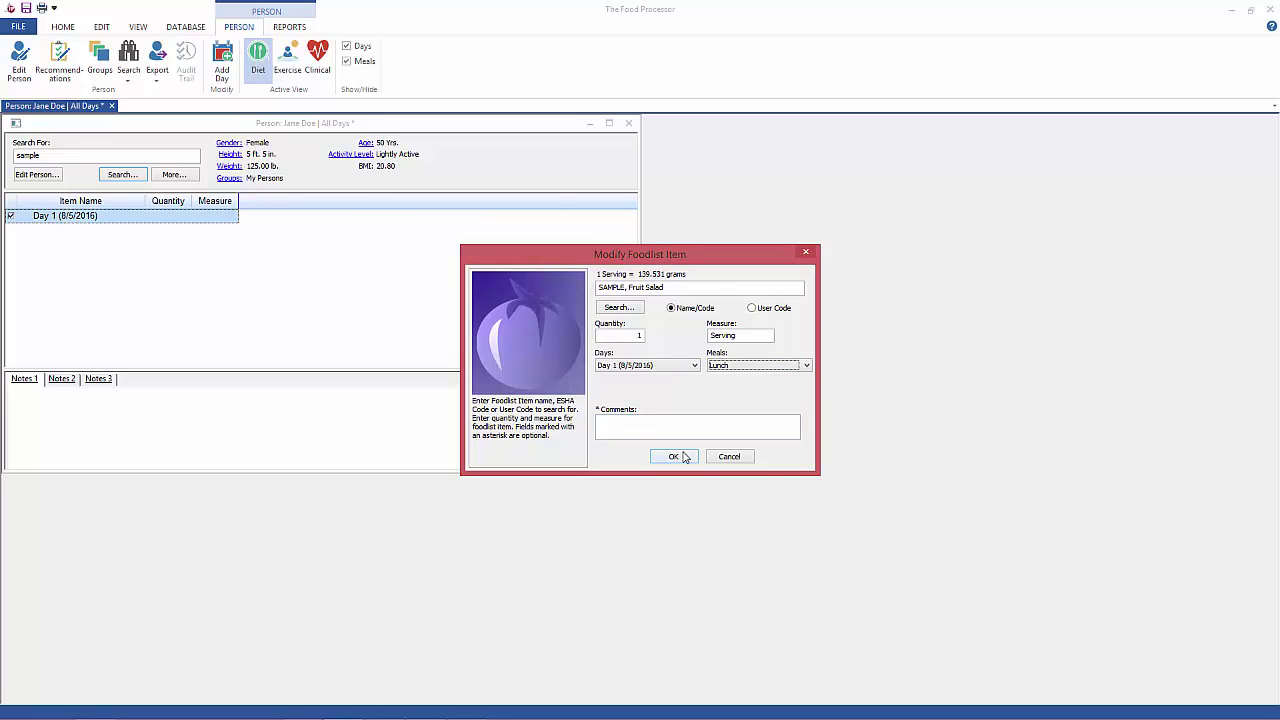
click(686, 459)
click(673, 456)
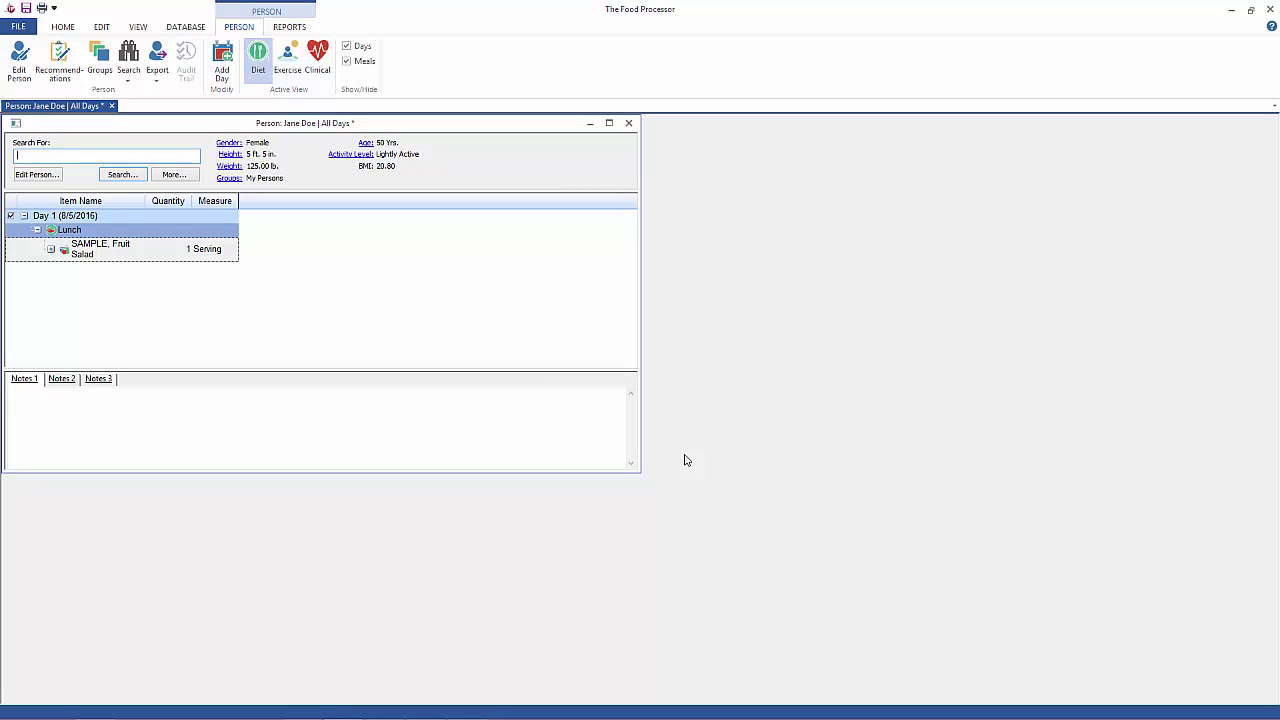
Add 12 fluid ounces of 'milk, 1%, with vitamins A & D' to lunch.
text(milk)
key(Return)
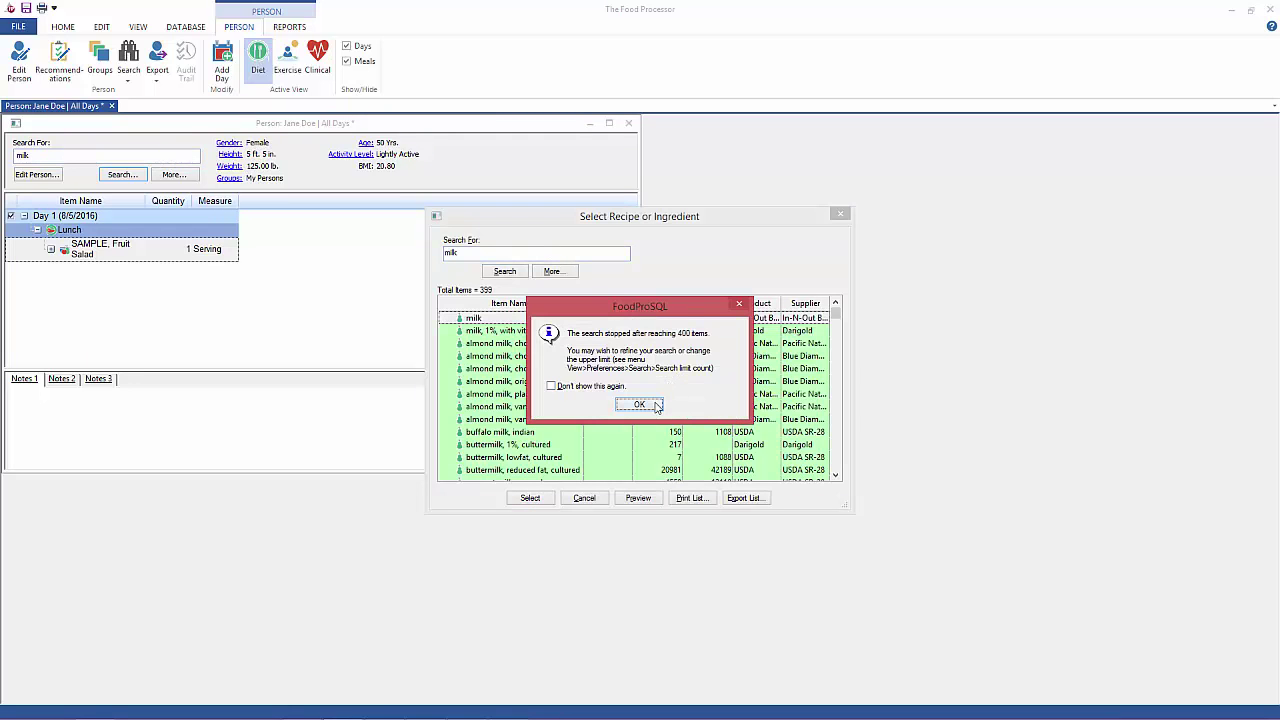
click(638, 404)
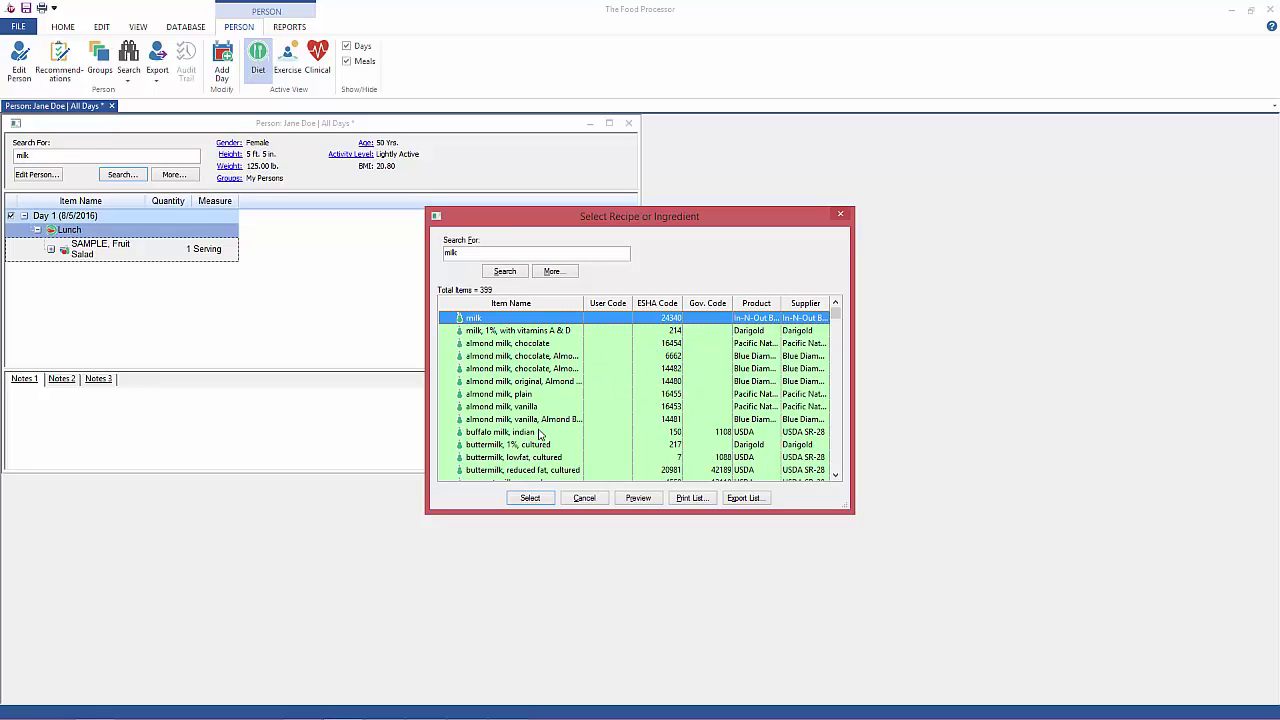
click(540, 331)
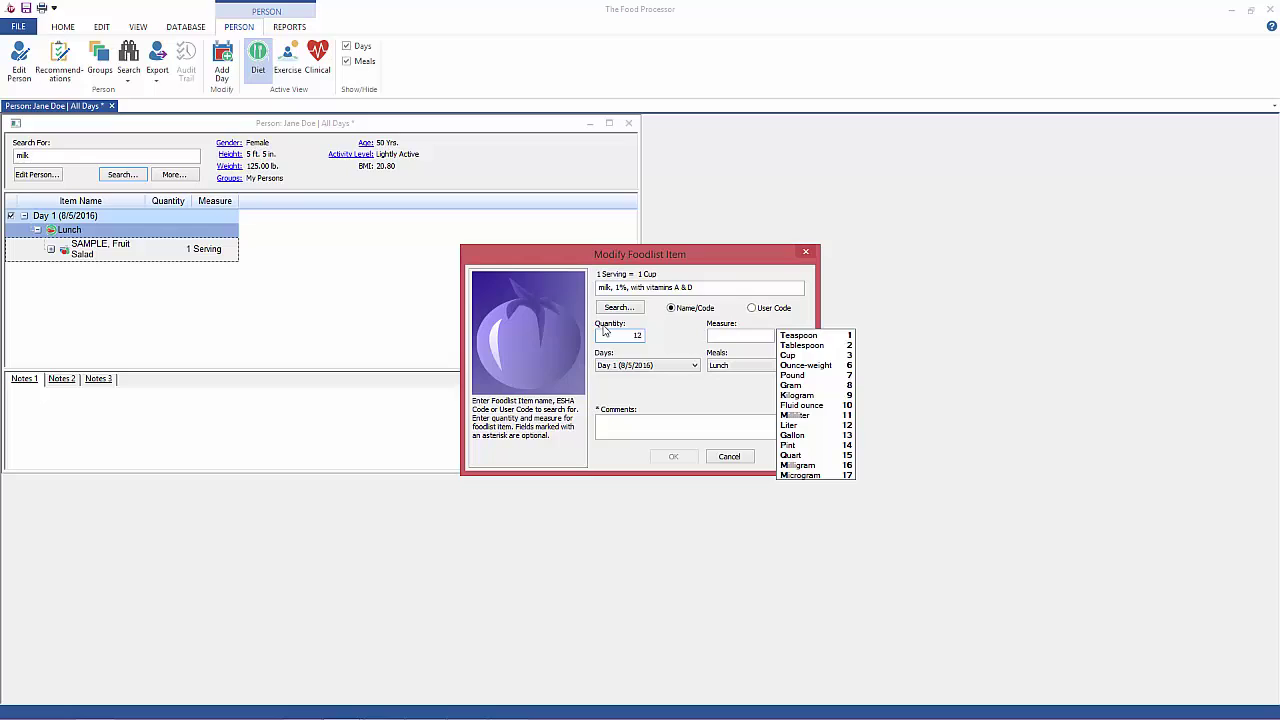
click(821, 406)
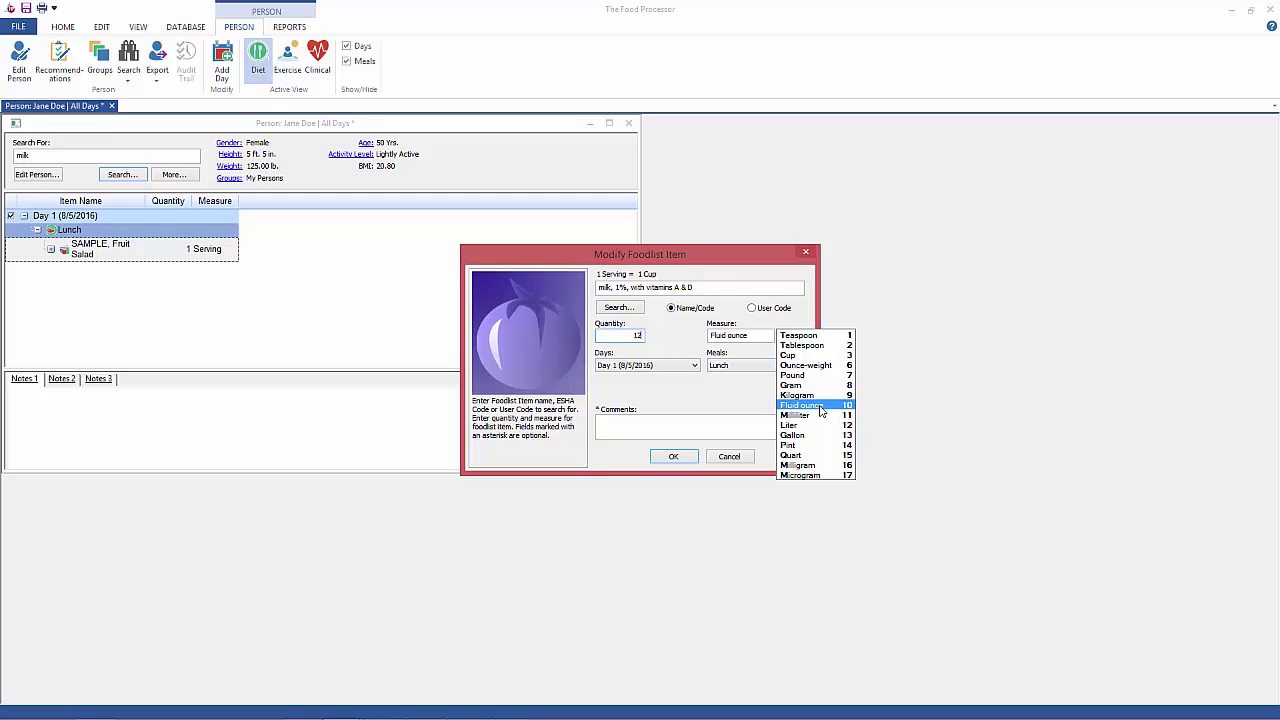
click(688, 462)
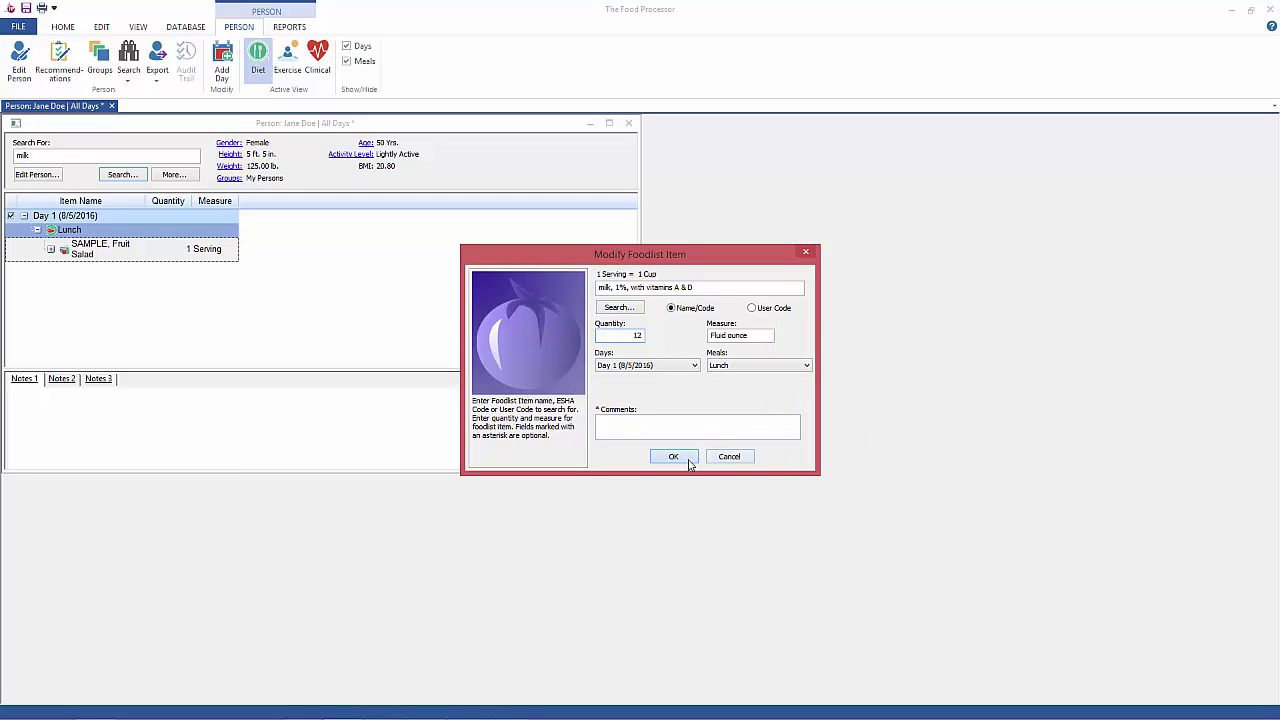
click(673, 457)
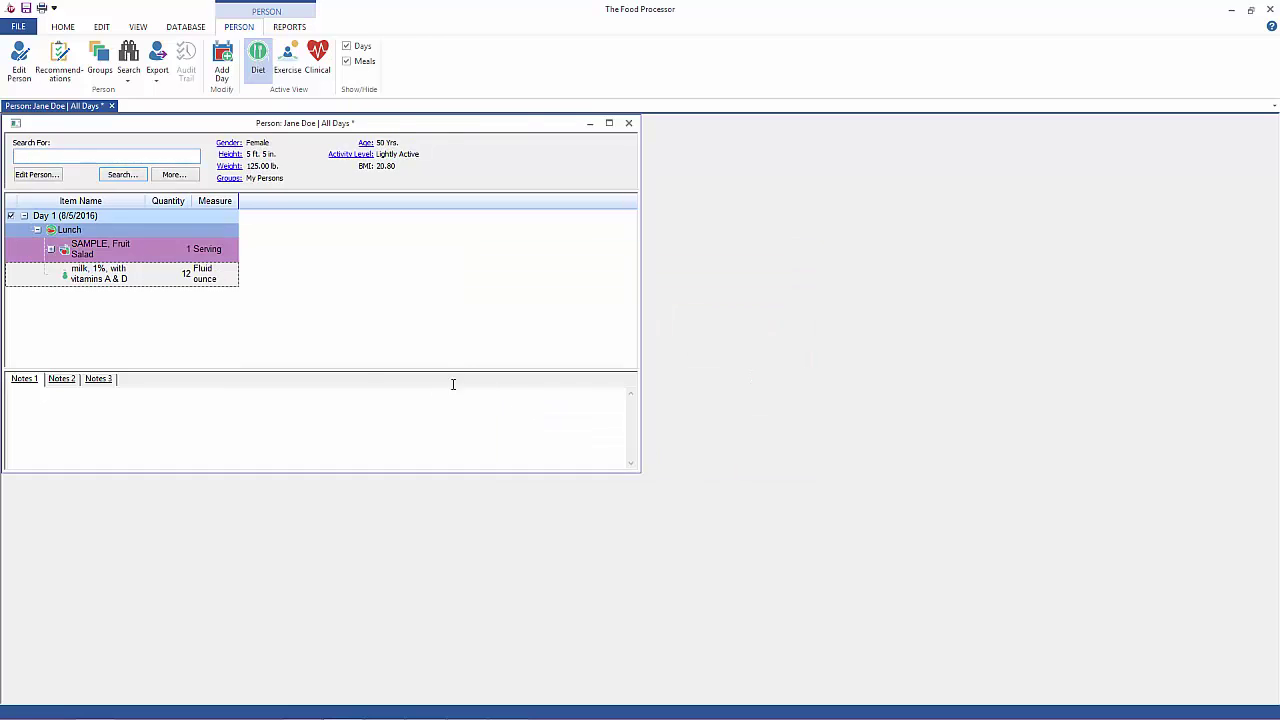
Save the client's profile under the client's name.
click(26, 8)
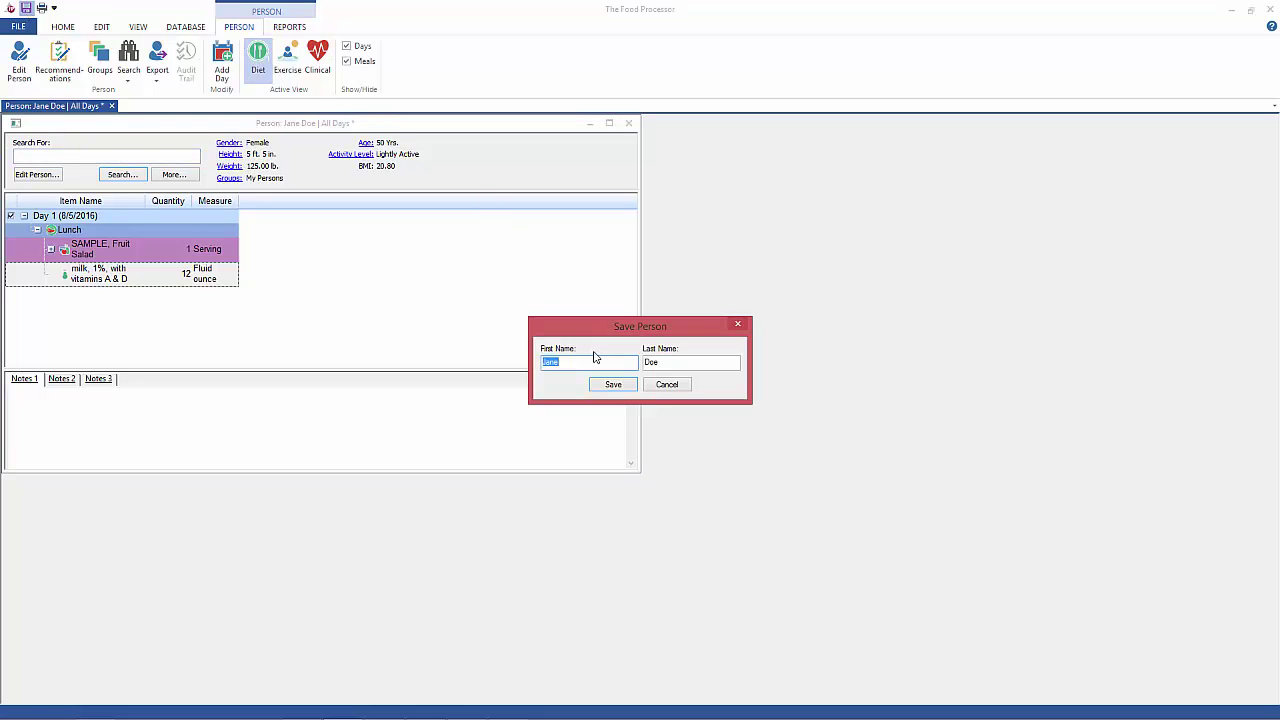
click(612, 386)
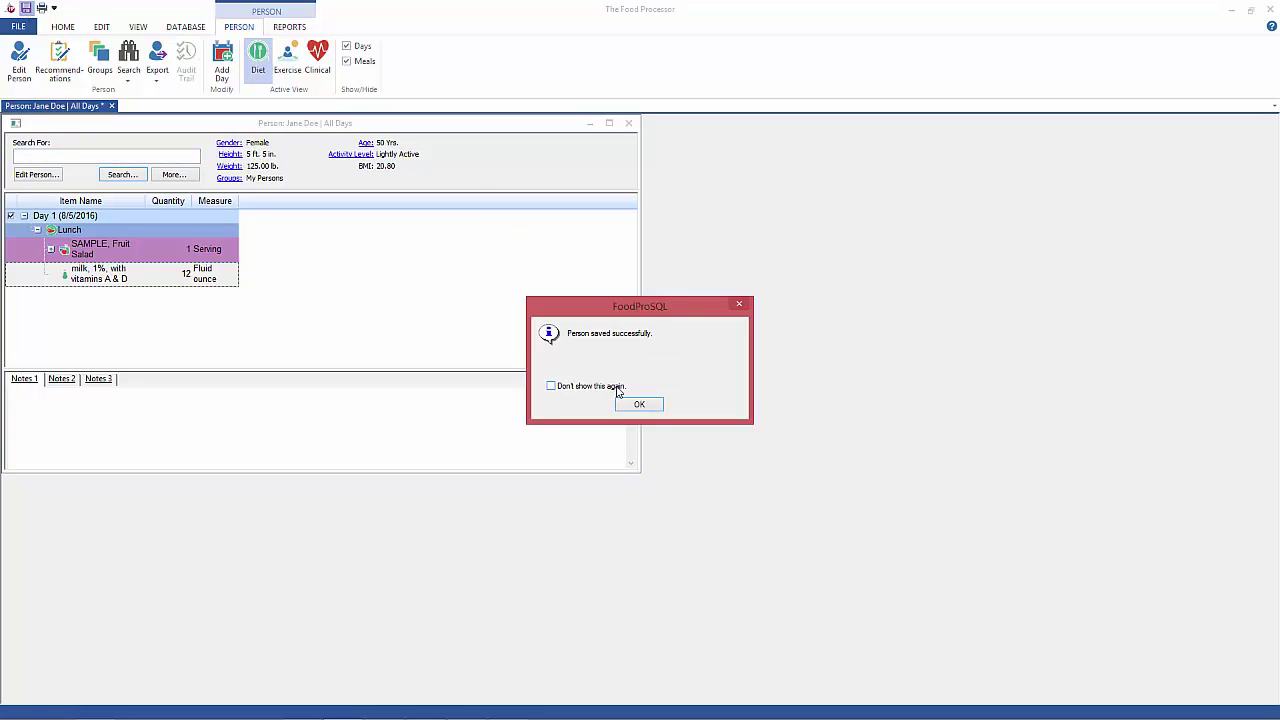
click(638, 403)
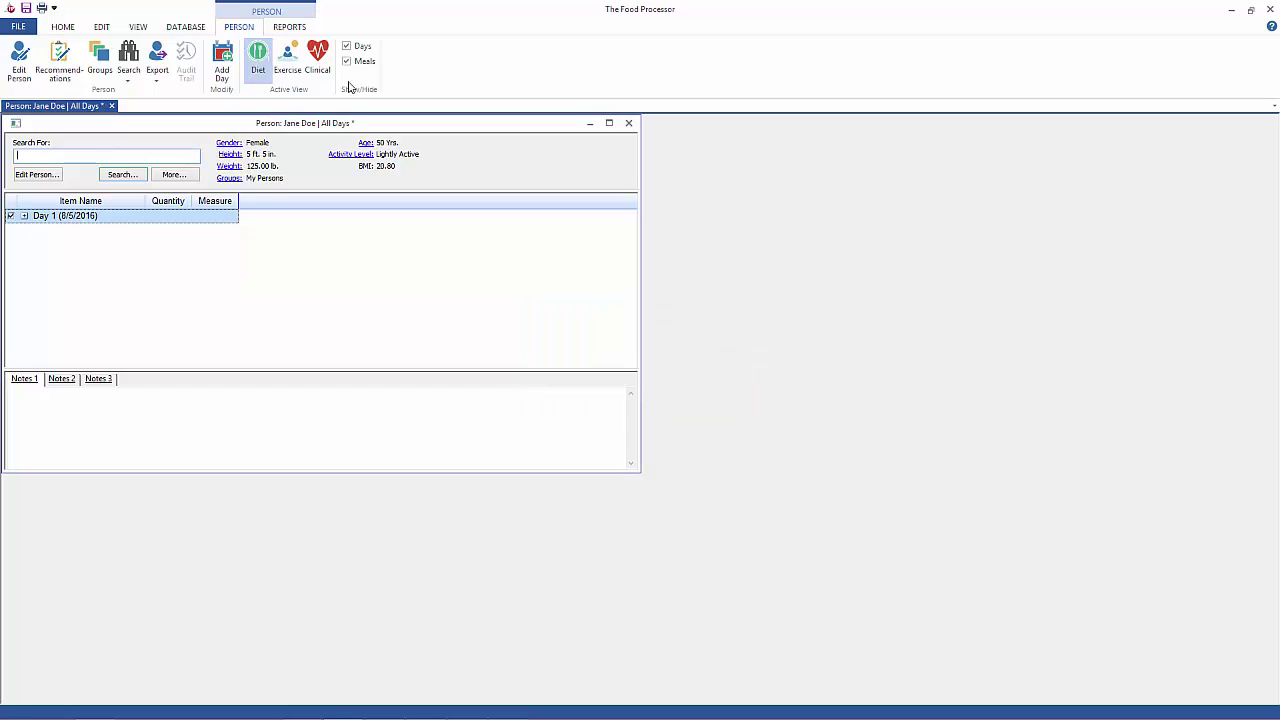
Log 30 minutes of 'running, 6 mph (10 min/mile)' in the Day 1 exercise entries.
click(293, 78)
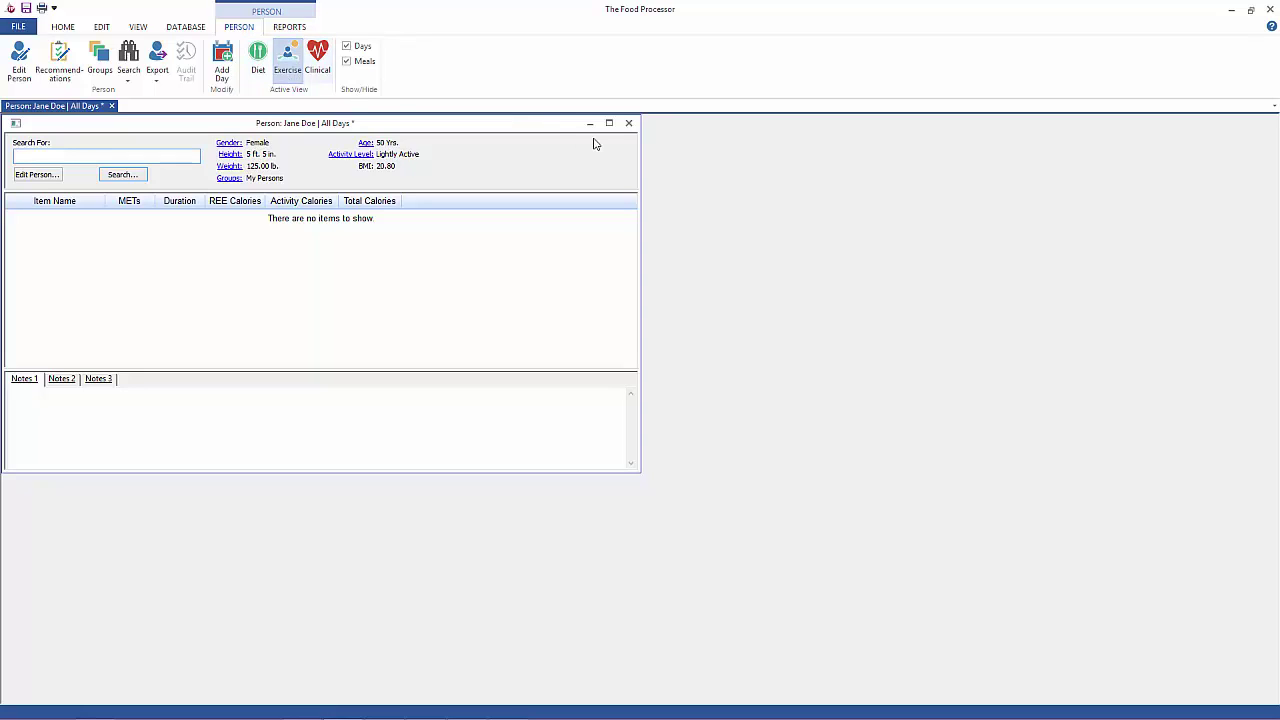
text(unning)
key(Return)
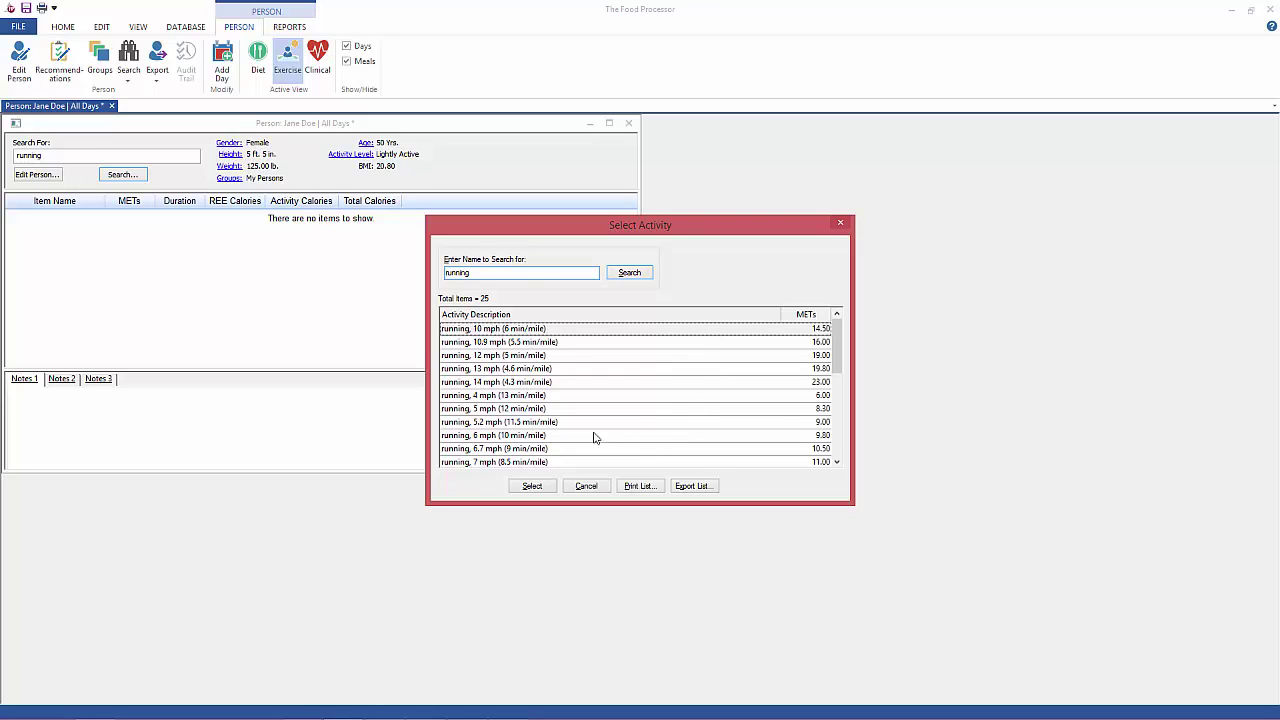
click(562, 440)
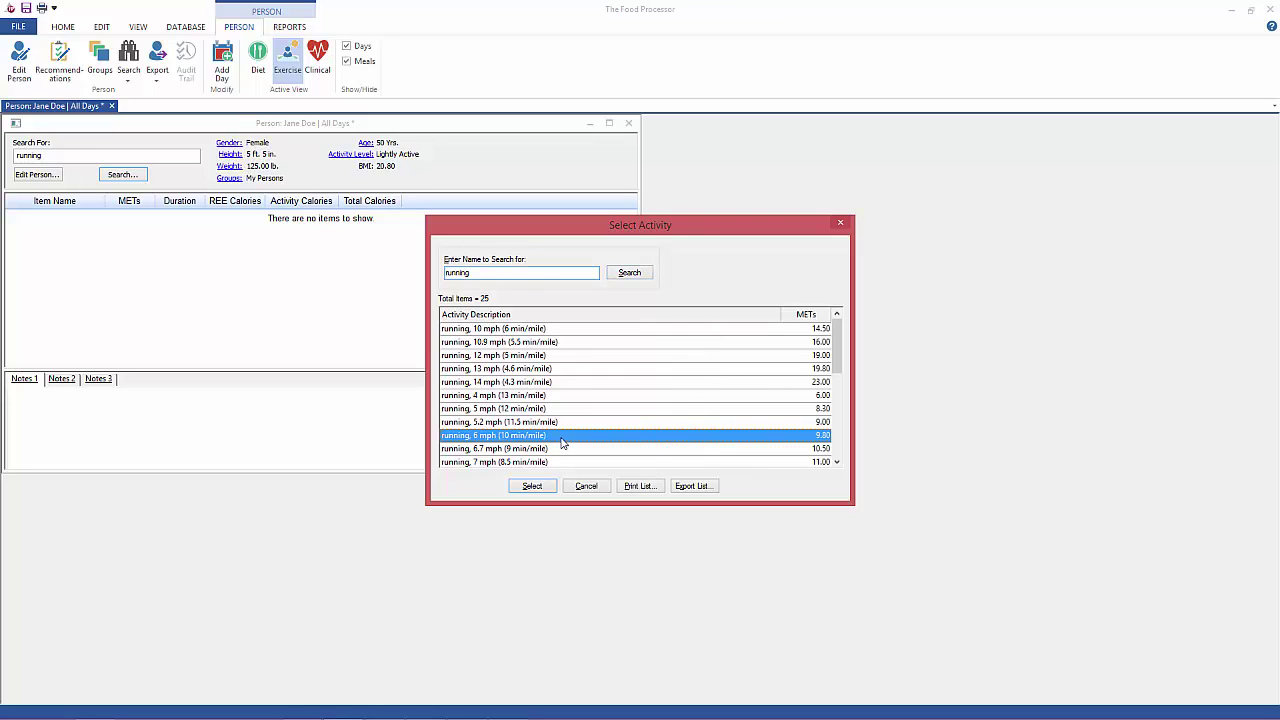
click(541, 492)
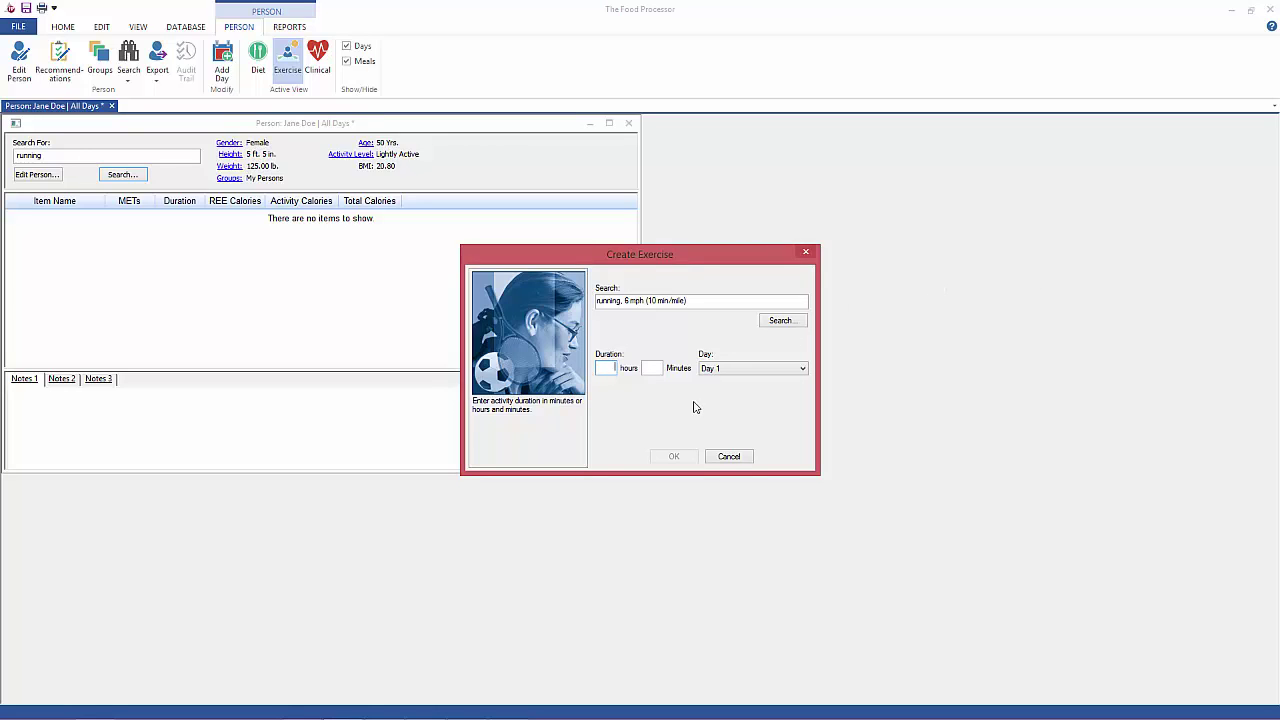
click(656, 369)
text(30)
click(674, 457)
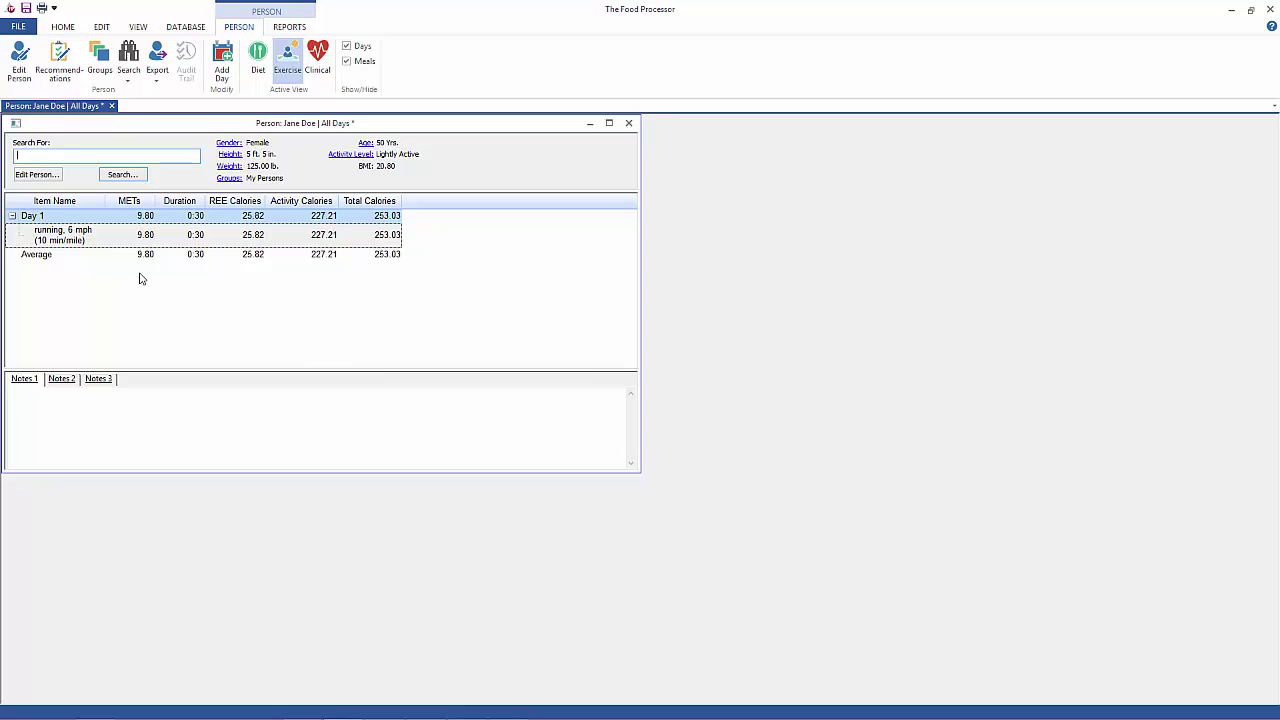
Open the Recommendations report from the REPORTS tab.
click(288, 28)
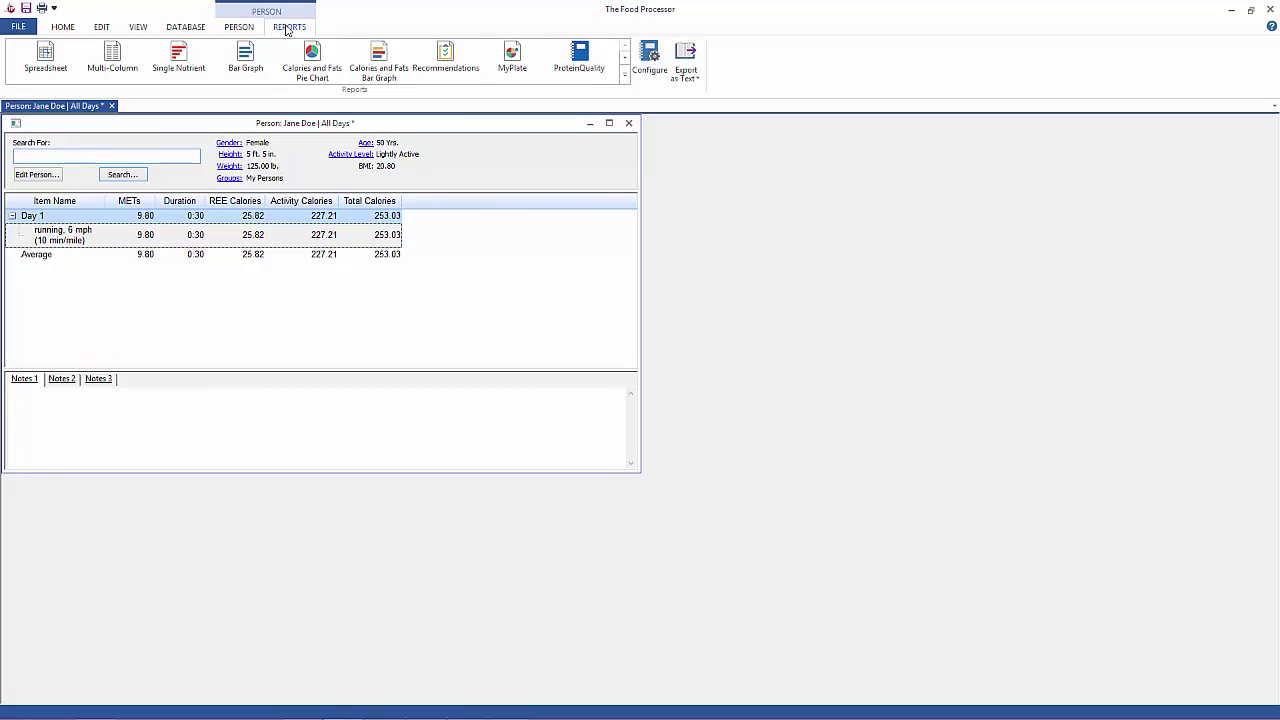
click(445, 60)
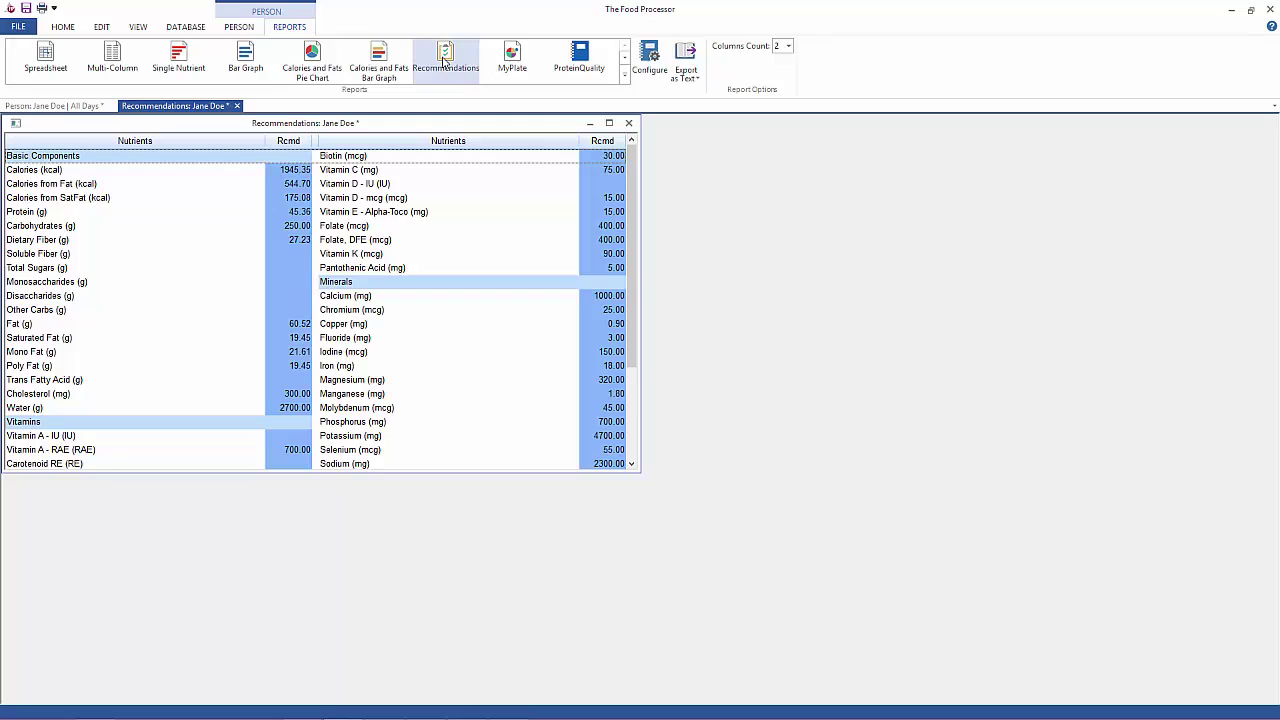
Create a Bar Graph report with Recommendation and Diet Adequacy options enabled.
click(266, 69)
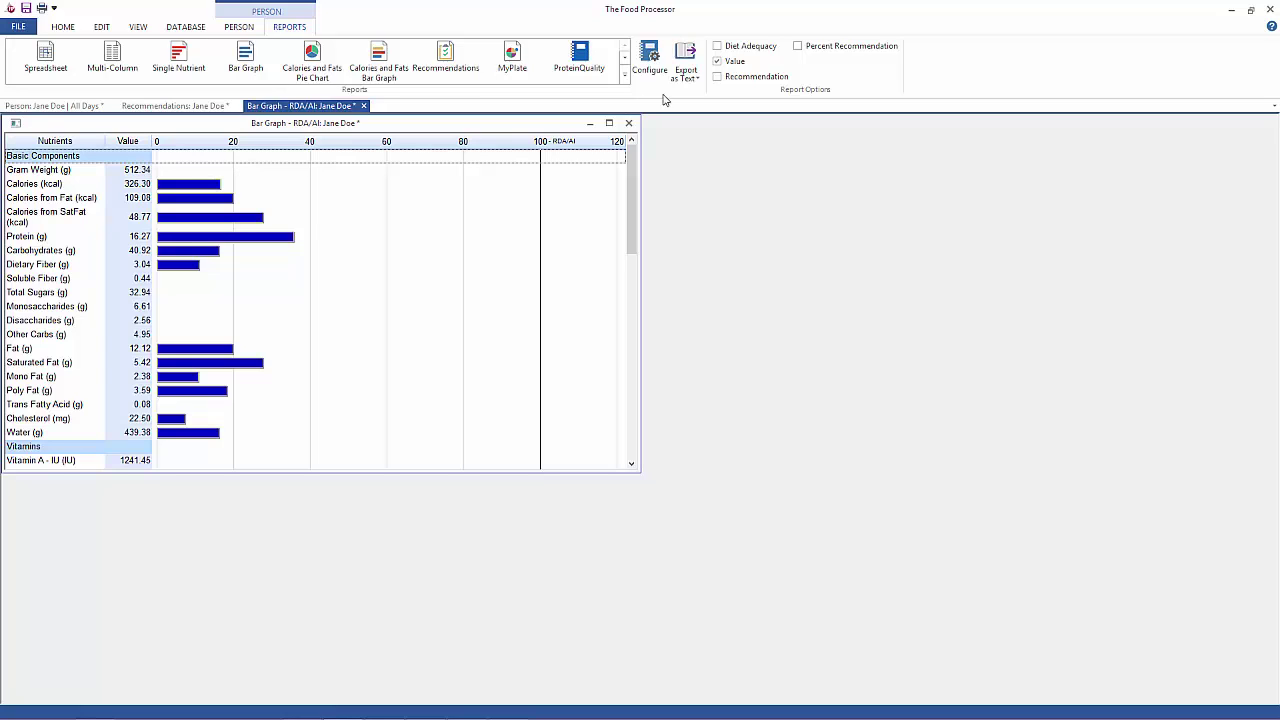
click(718, 78)
click(718, 47)
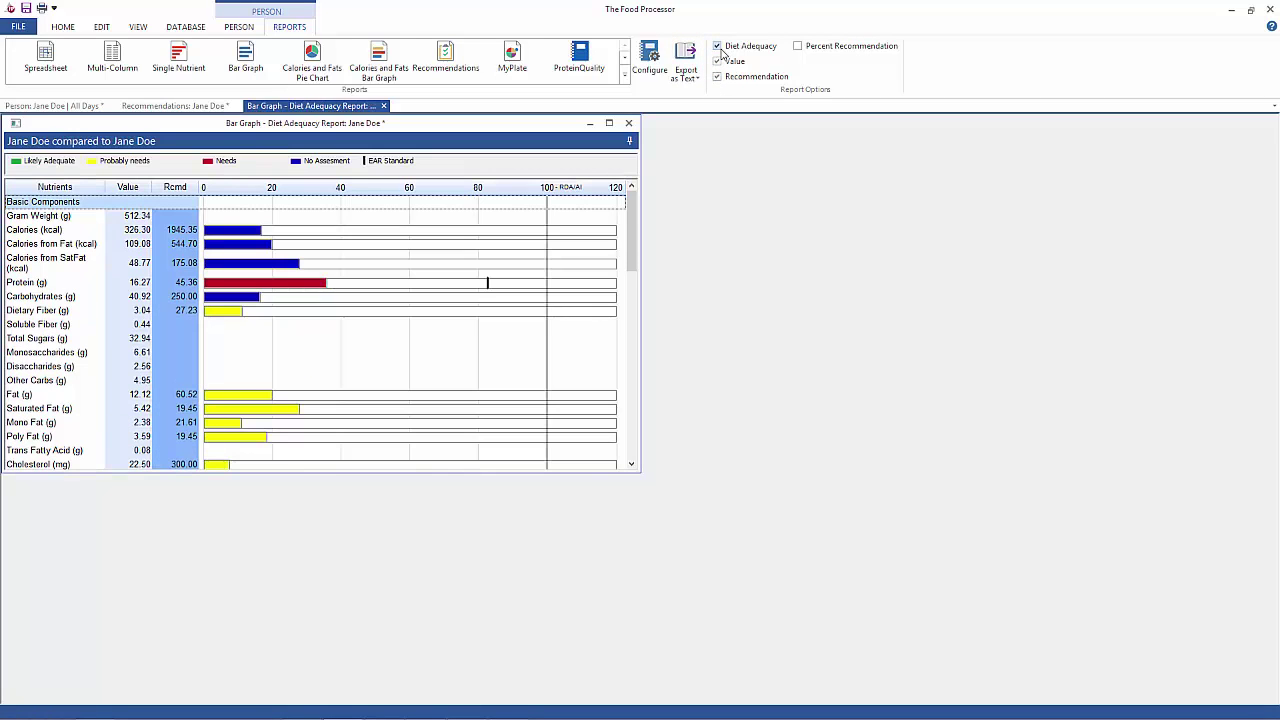